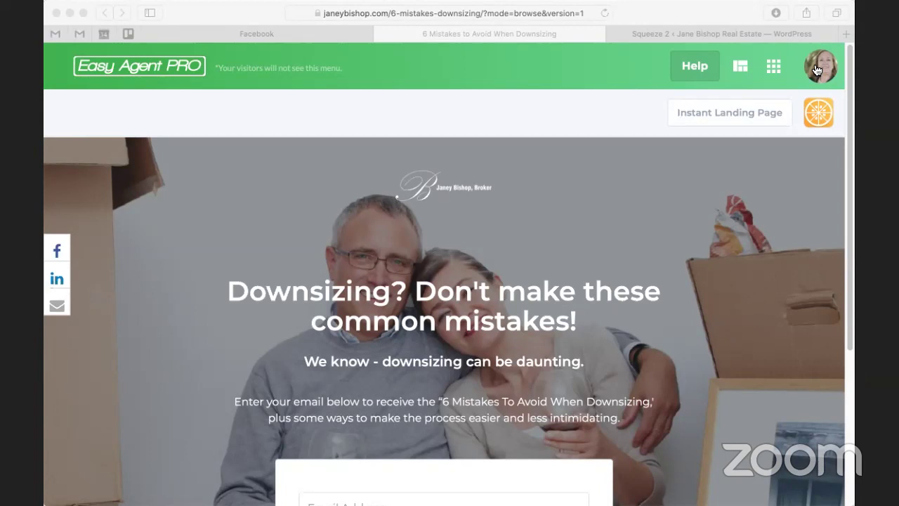
Move the downsizing landing page after the WordPress page in the tab order and review its headline, text and email form.
{"action": "left_click", "coordinate": [469, 226]}
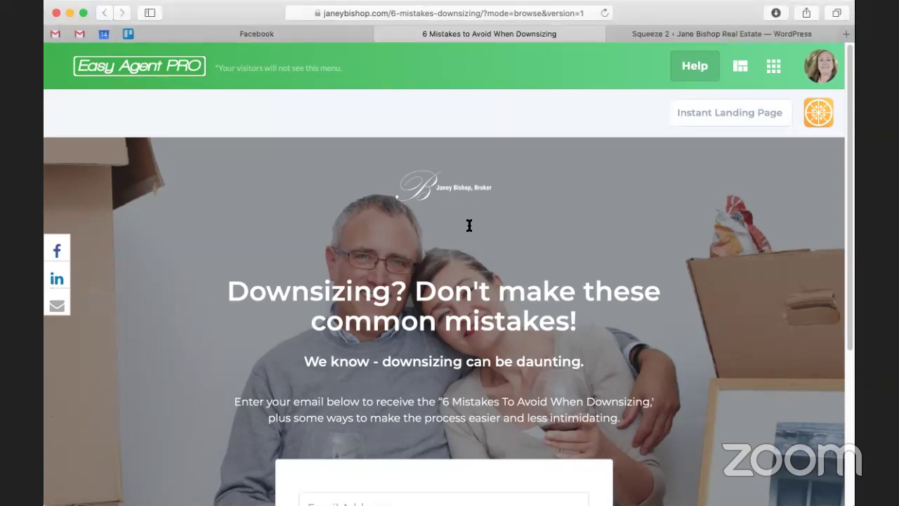
{"action": "left_click_drag", "start_coordinate": [480, 30], "coordinate": [666, 36]}
{"action": "scroll", "coordinate": [187, 336], "scroll_direction": "down", "scroll_amount": 3}
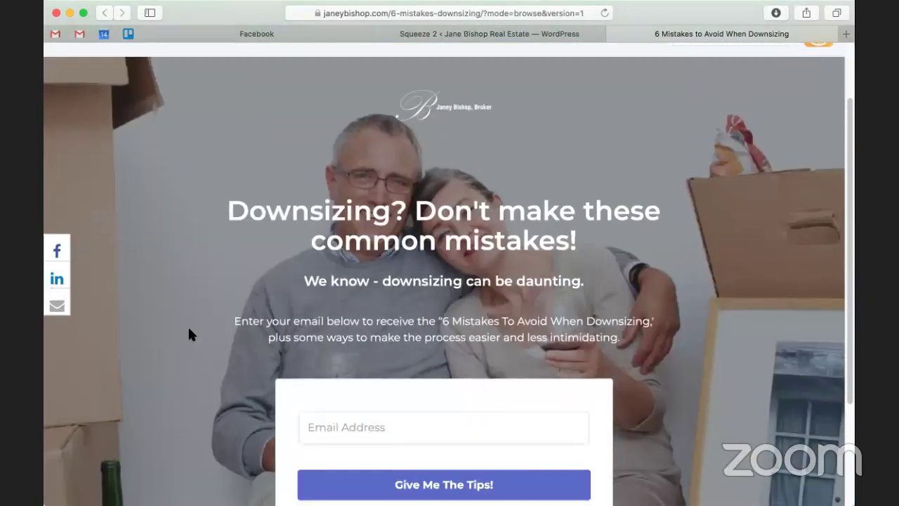
{"action": "scroll", "coordinate": [188, 334], "scroll_direction": "down", "scroll_amount": 1}
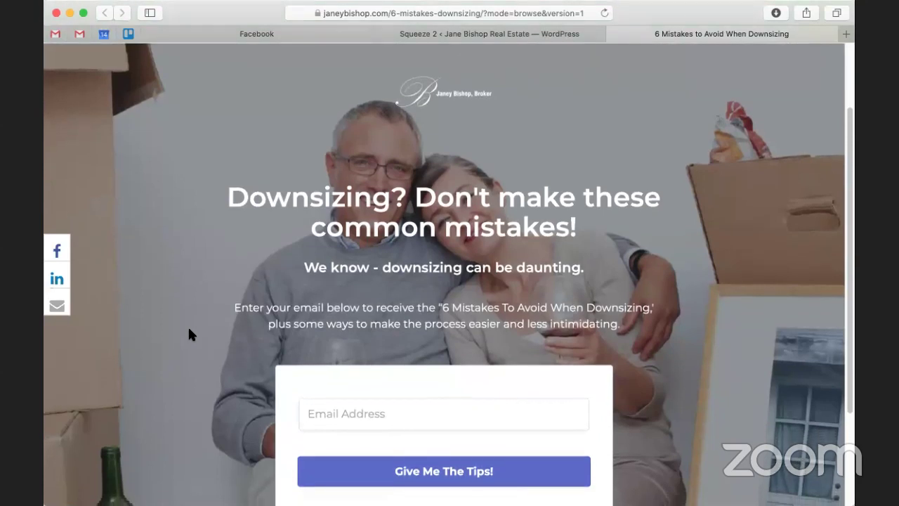
{"action": "scroll", "coordinate": [188, 334], "scroll_direction": "down", "scroll_amount": 1}
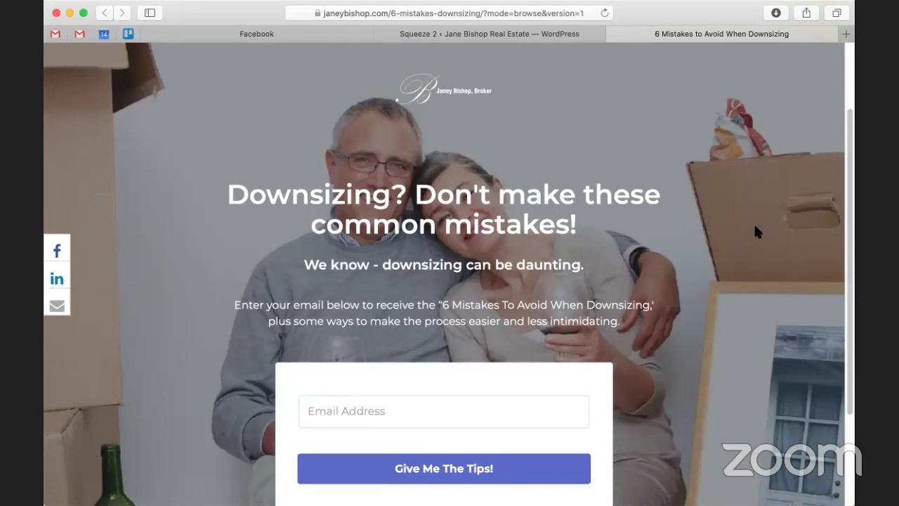
{"action": "scroll", "coordinate": [655, 271], "scroll_direction": "down", "scroll_amount": 1}
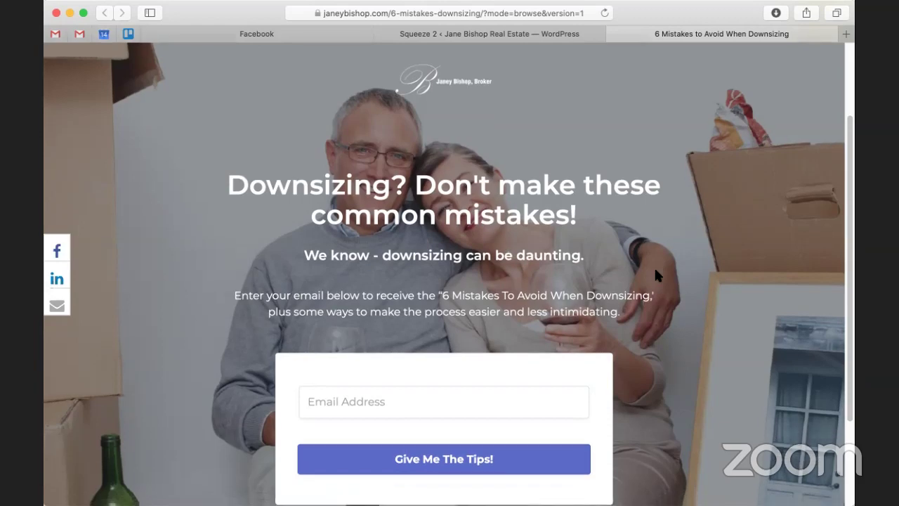
{"action": "scroll", "coordinate": [655, 274], "scroll_direction": "down", "scroll_amount": 5}
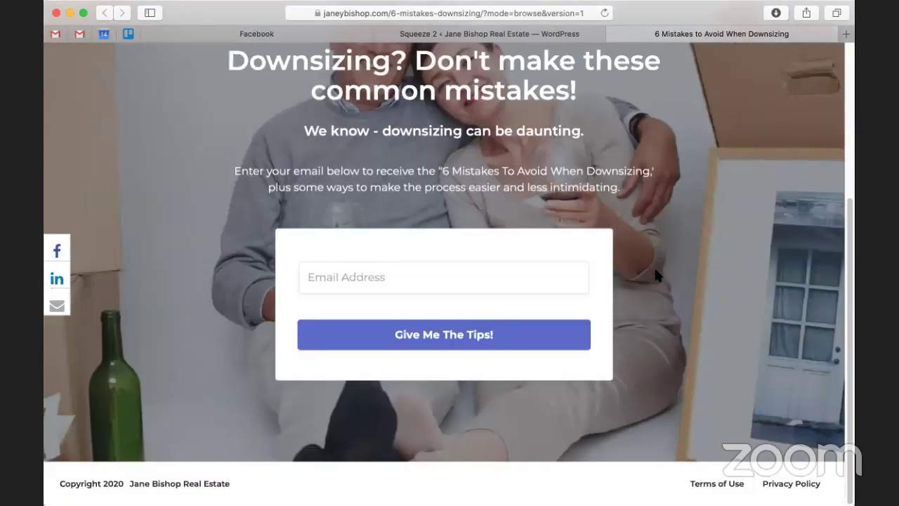
{"action": "scroll", "coordinate": [654, 270], "scroll_direction": "up", "scroll_amount": 5}
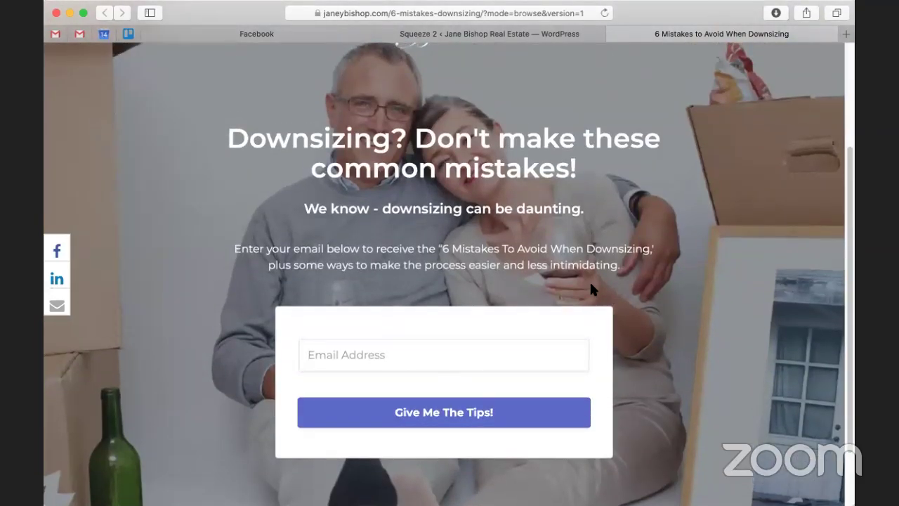
{"action": "scroll", "coordinate": [615, 257], "scroll_direction": "down", "scroll_amount": 1}
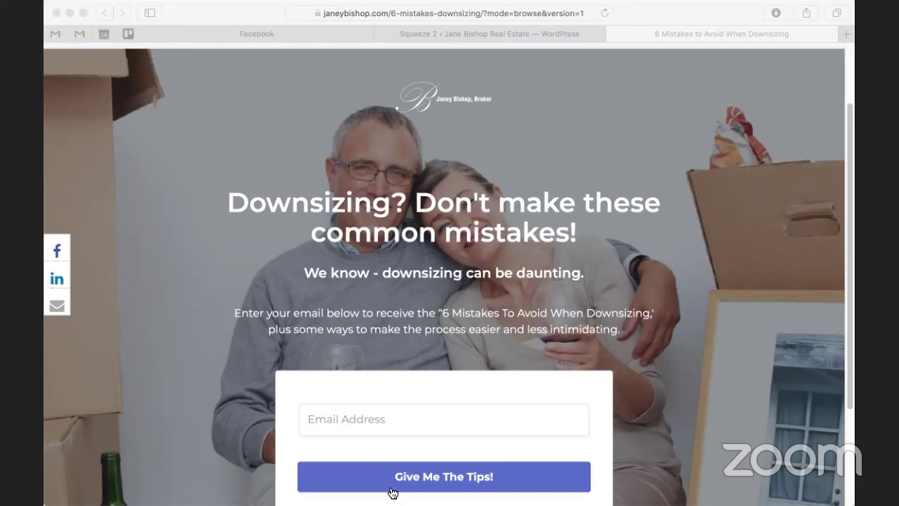
{"action": "left_click", "coordinate": [43, 449]}
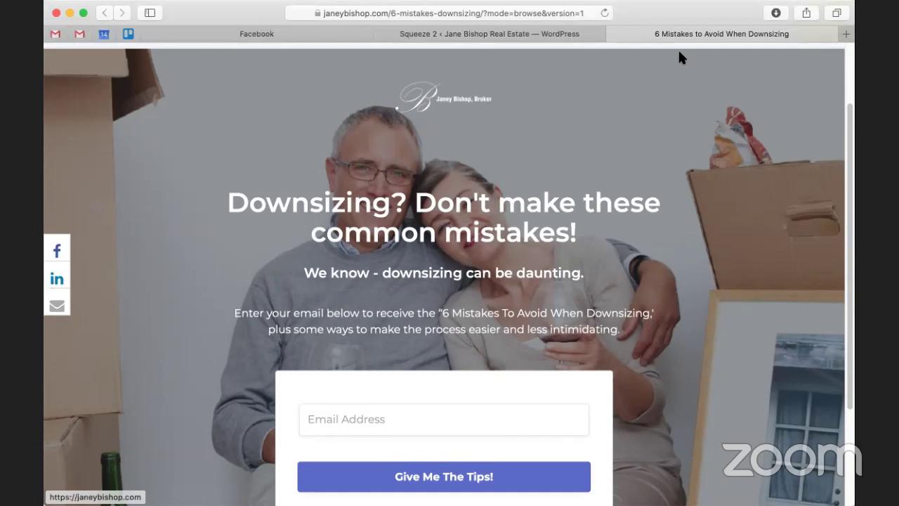
Inspect the landing page's full web address, highlighting its "?mode=browse&version=1" query part.
{"action": "left_click", "coordinate": [518, 13]}
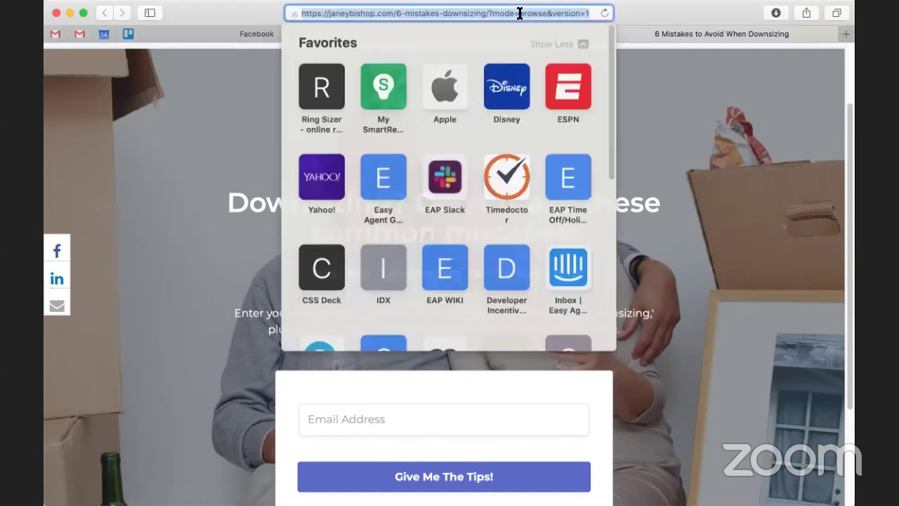
{"action": "left_click_drag", "start_coordinate": [488, 13], "coordinate": [590, 13]}
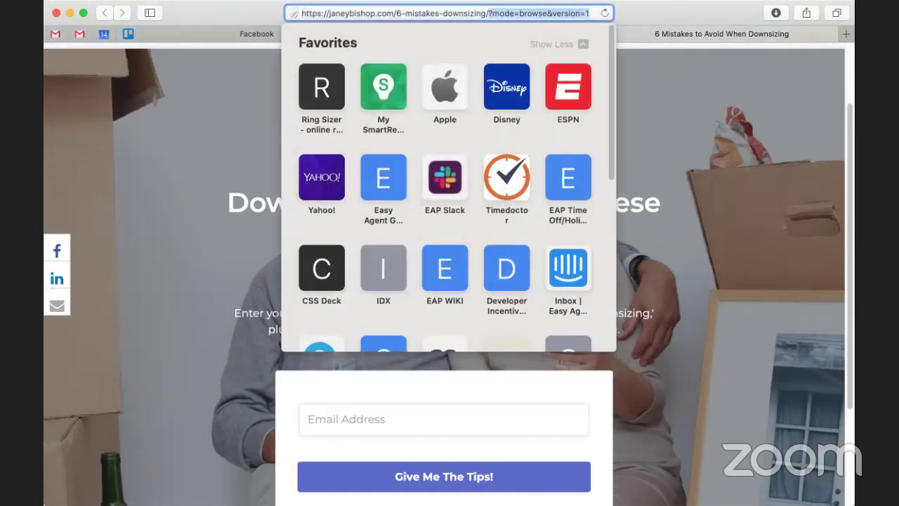
{"action": "key", "text": "Return"}
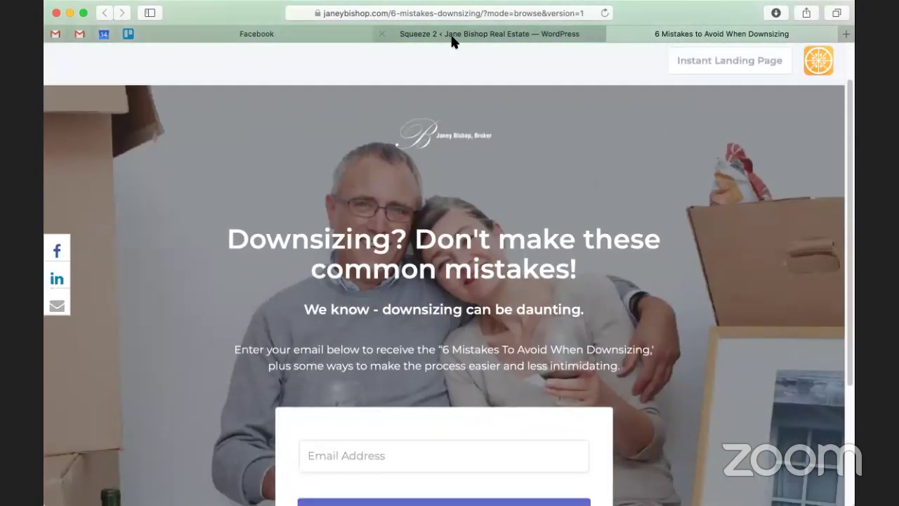
Switch to the Squeeze 2 page in WordPress and review the launch preview of the downsizing page.
{"action": "left_click", "coordinate": [451, 36]}
{"action": "scroll", "coordinate": [660, 224], "scroll_direction": "down", "scroll_amount": 5}
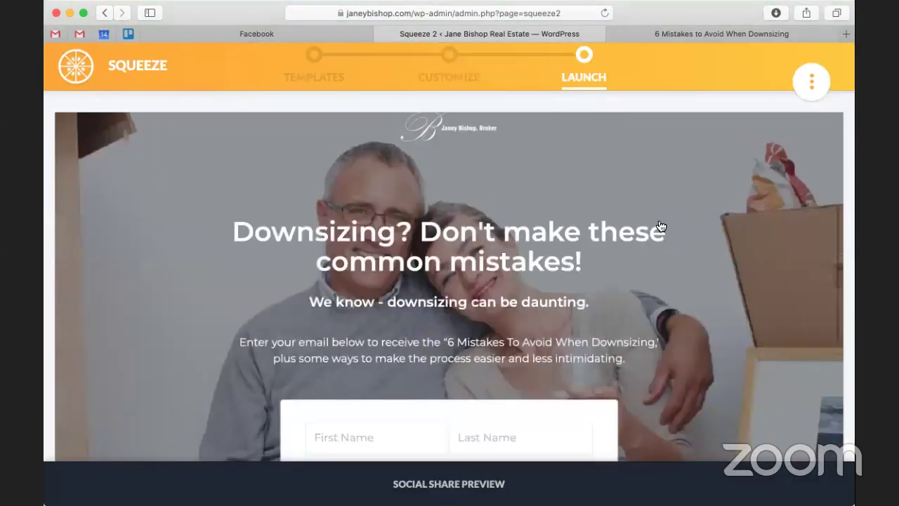
{"action": "scroll", "coordinate": [660, 215], "scroll_direction": "down", "scroll_amount": 3}
{"action": "scroll", "coordinate": [659, 213], "scroll_direction": "up", "scroll_amount": 10}
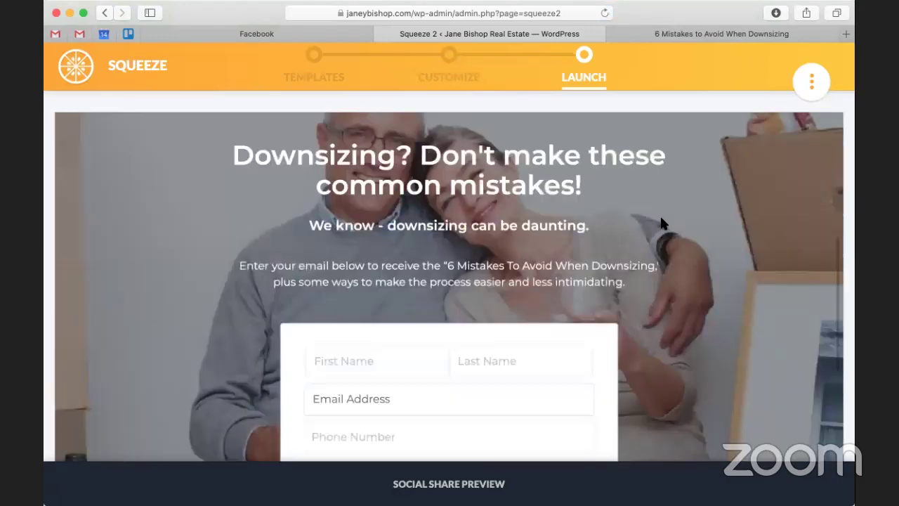
Switch to Facebook, go to ad management and open the personal ad account.
{"action": "left_click", "coordinate": [295, 33]}
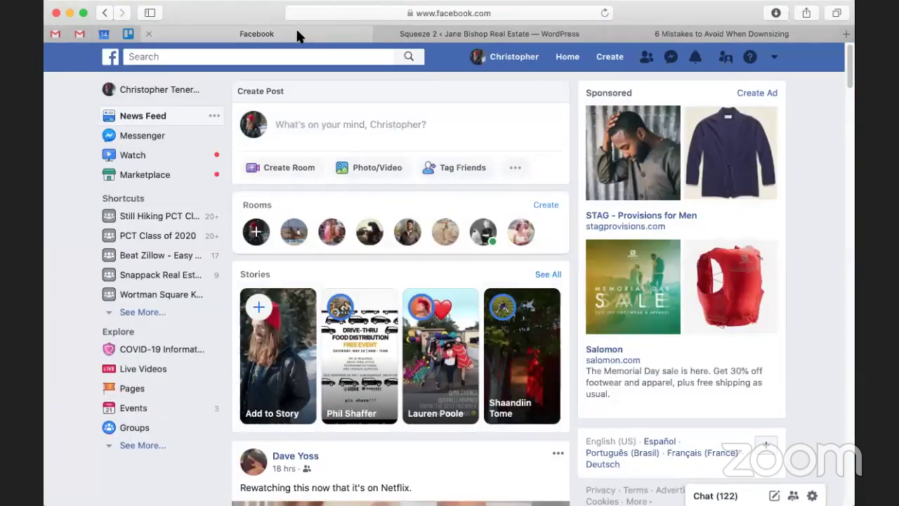
{"action": "left_click", "coordinate": [775, 59]}
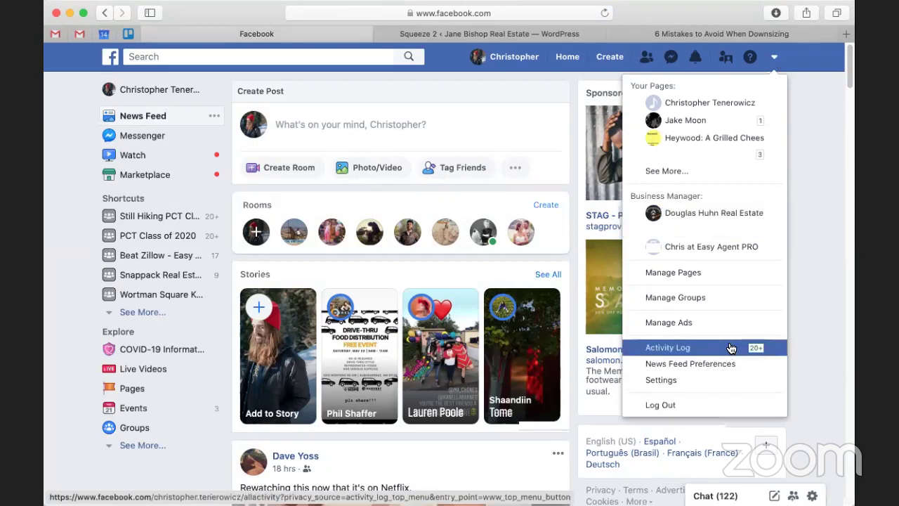
{"action": "scroll", "coordinate": [731, 348], "scroll_direction": "down", "scroll_amount": 1}
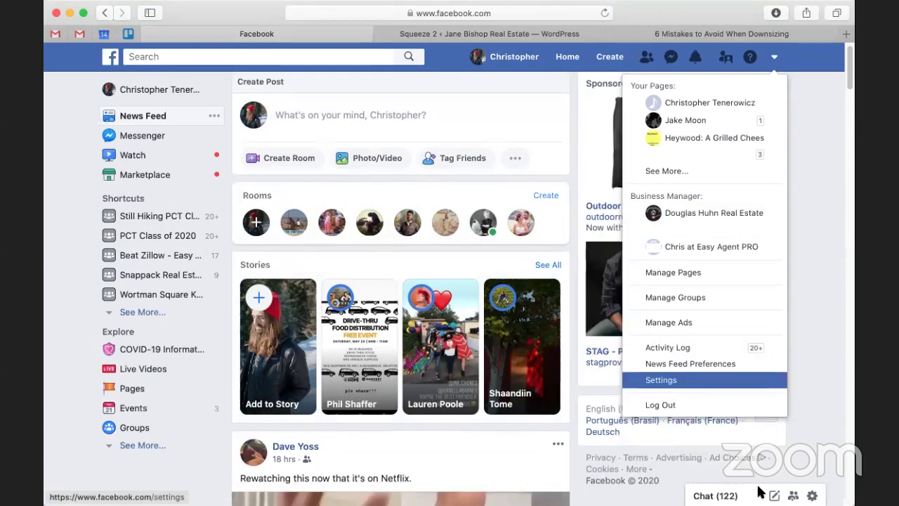
{"action": "left_click", "coordinate": [775, 58]}
{"action": "scroll", "coordinate": [782, 139], "scroll_direction": "up", "scroll_amount": 1}
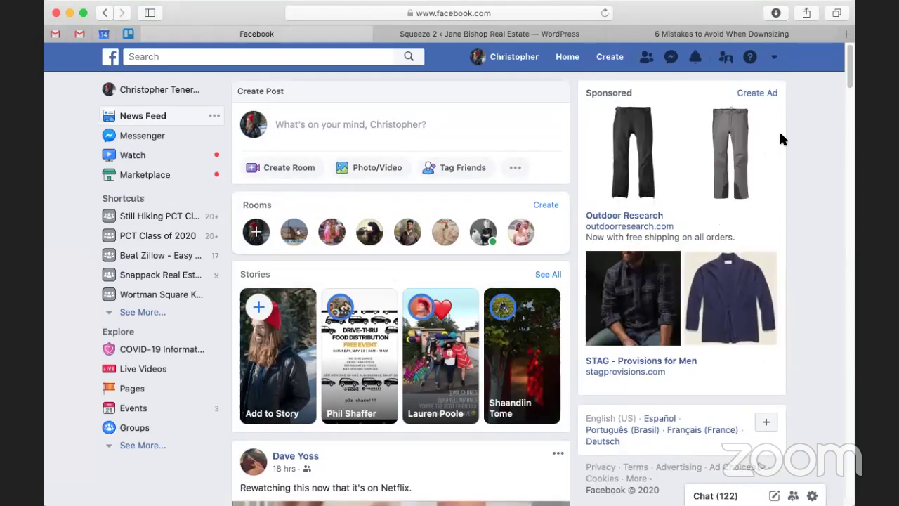
{"action": "left_click", "coordinate": [774, 58]}
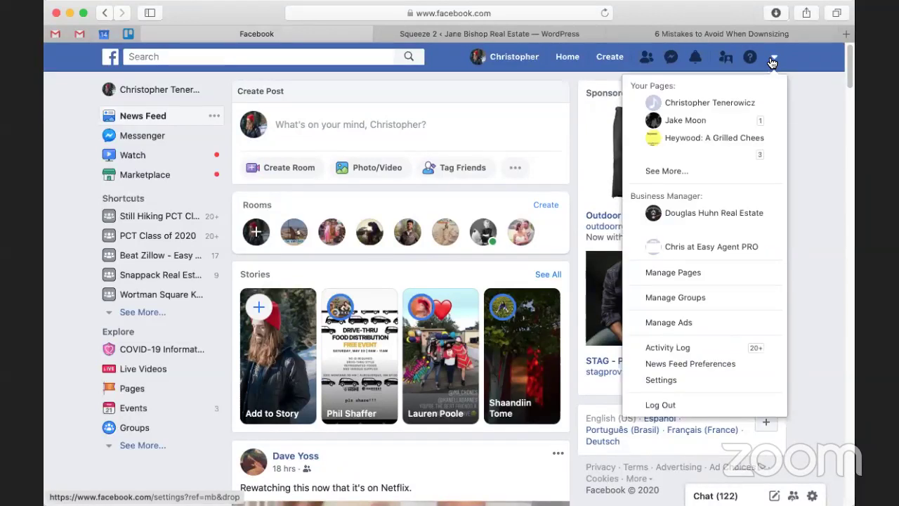
{"action": "left_click", "coordinate": [711, 327]}
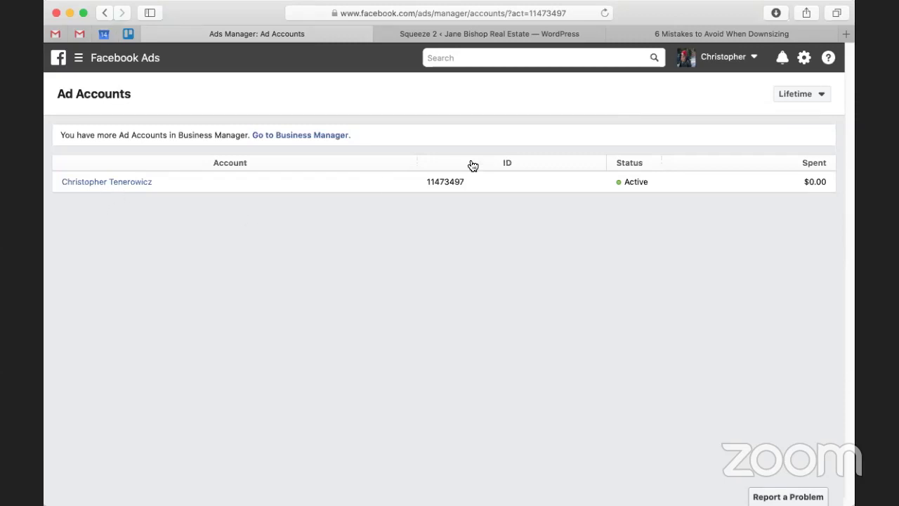
{"action": "left_click", "coordinate": [129, 182]}
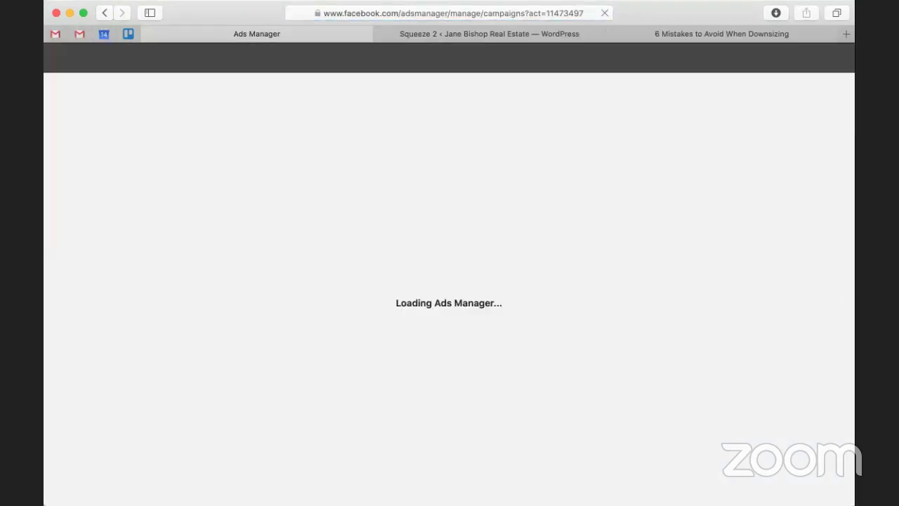
View the account's list of ads and return to the campaigns list.
{"action": "left_click", "coordinate": [45, 246]}
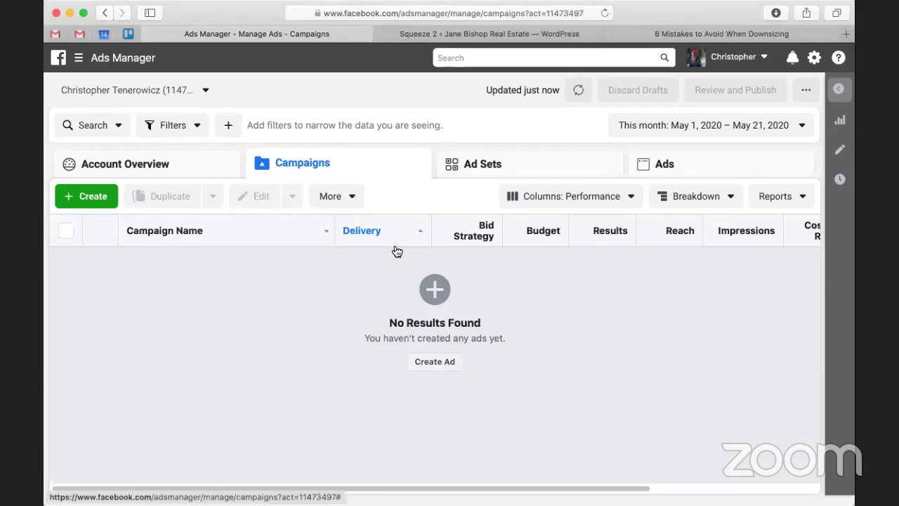
{"action": "left_click", "coordinate": [688, 163]}
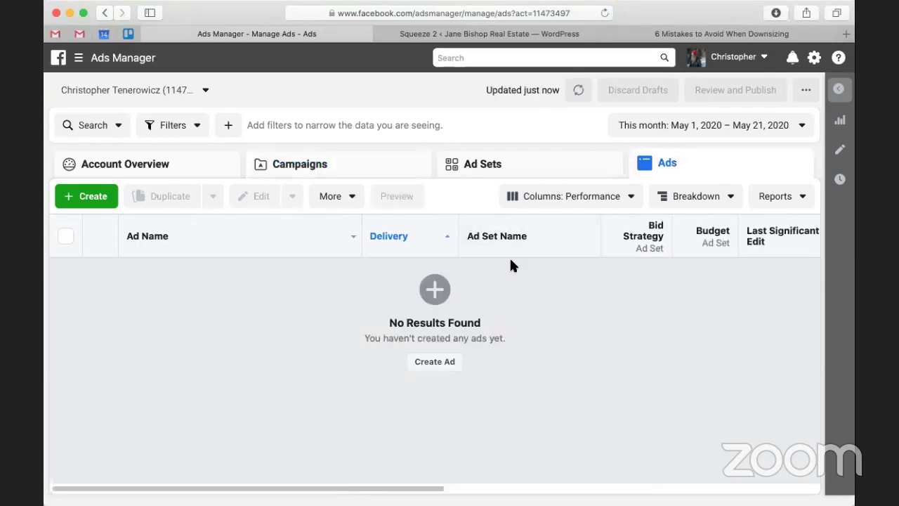
{"action": "left_click", "coordinate": [349, 170]}
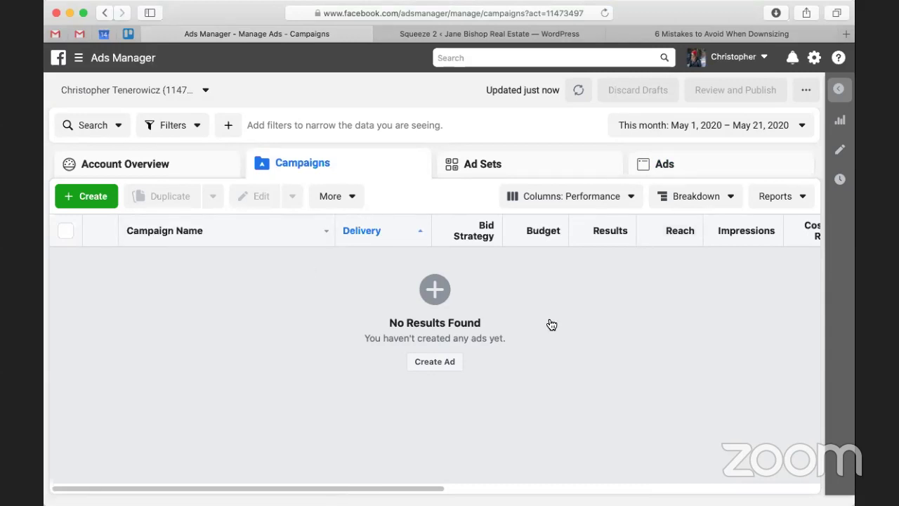
Start creating an ad with a new campaign, dismissing the unfinished EAP Enrichment Demo draft.
{"action": "left_click", "coordinate": [442, 362]}
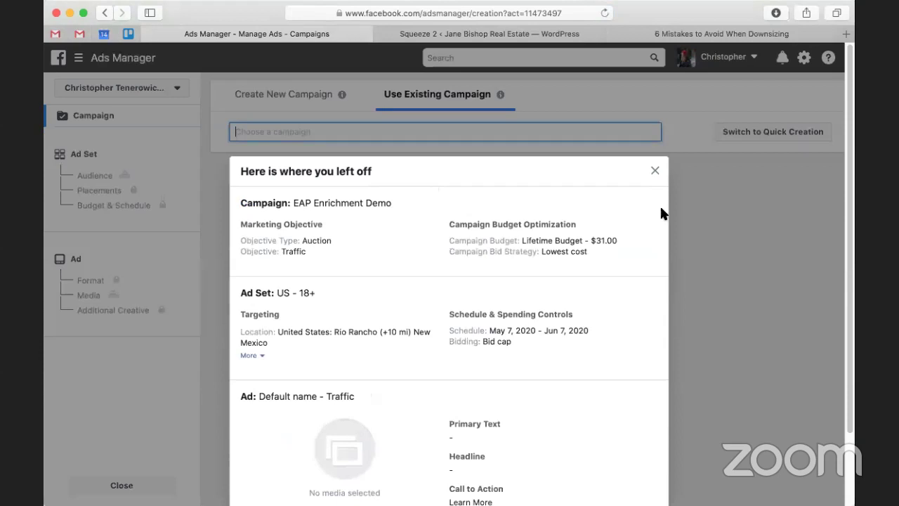
{"action": "left_click", "coordinate": [655, 160]}
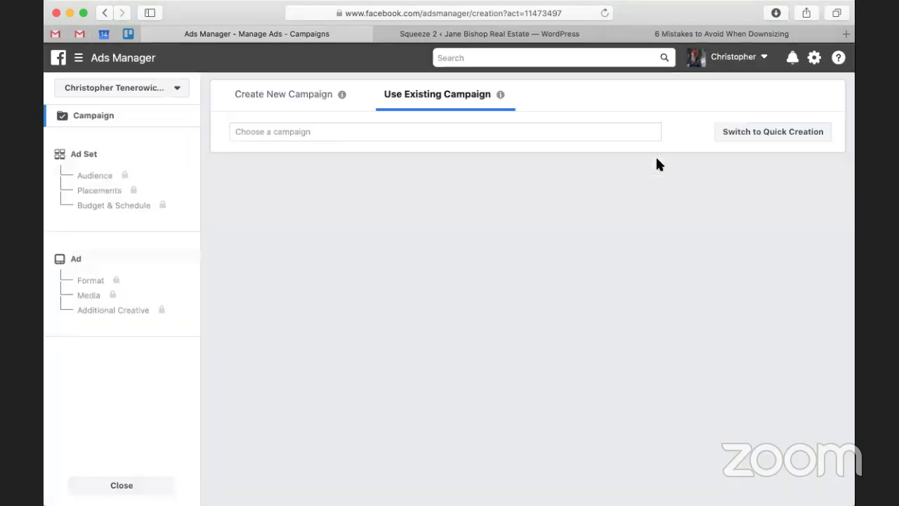
{"action": "left_click", "coordinate": [317, 108]}
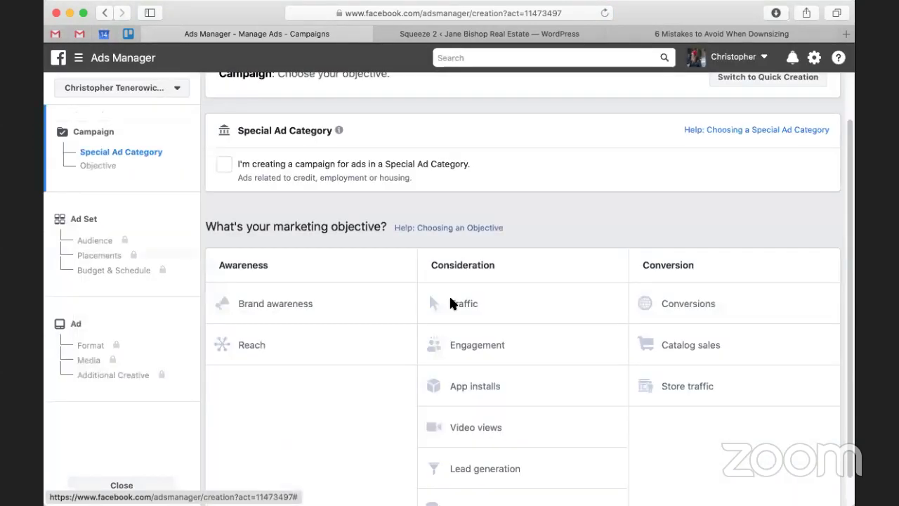
Choose Traffic as the new campaign's marketing objective and revisit the downsizing landing page before returning to the campaign setup.
{"action": "scroll", "coordinate": [319, 106], "scroll_direction": "up", "scroll_amount": 1}
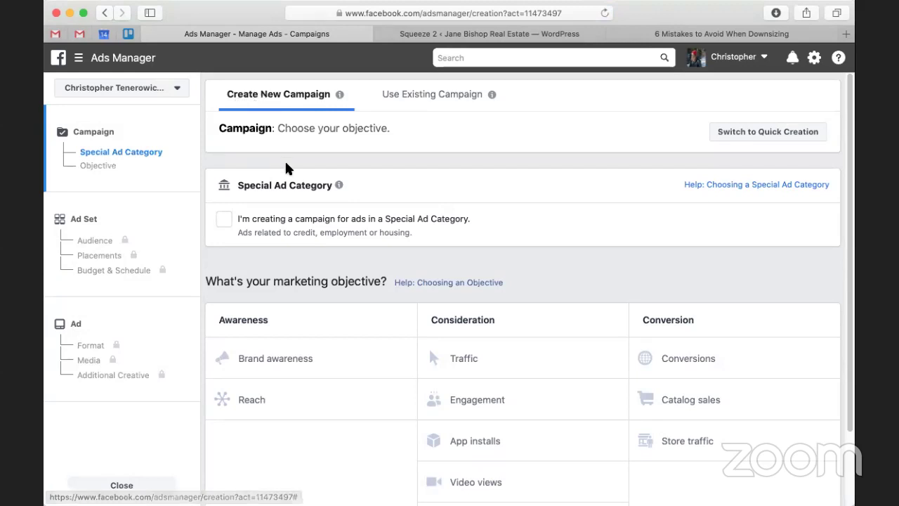
{"action": "mouse_move", "coordinate": [341, 187]}
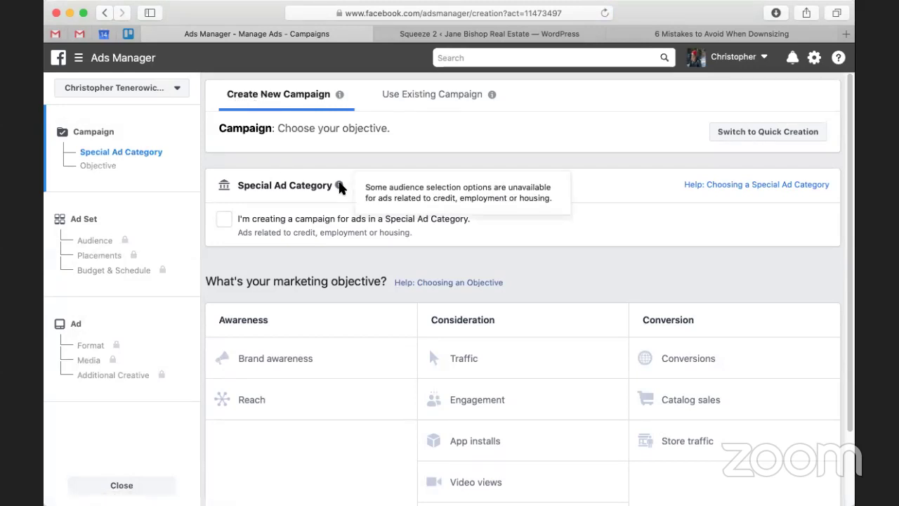
{"action": "scroll", "coordinate": [568, 267], "scroll_direction": "down", "scroll_amount": 1}
{"action": "scroll", "coordinate": [568, 269], "scroll_direction": "down", "scroll_amount": 3}
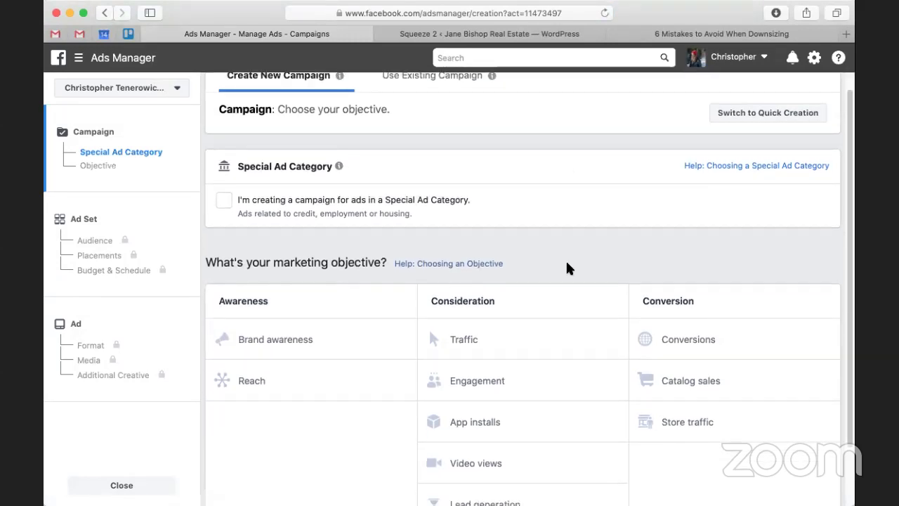
{"action": "scroll", "coordinate": [568, 268], "scroll_direction": "up", "scroll_amount": 2}
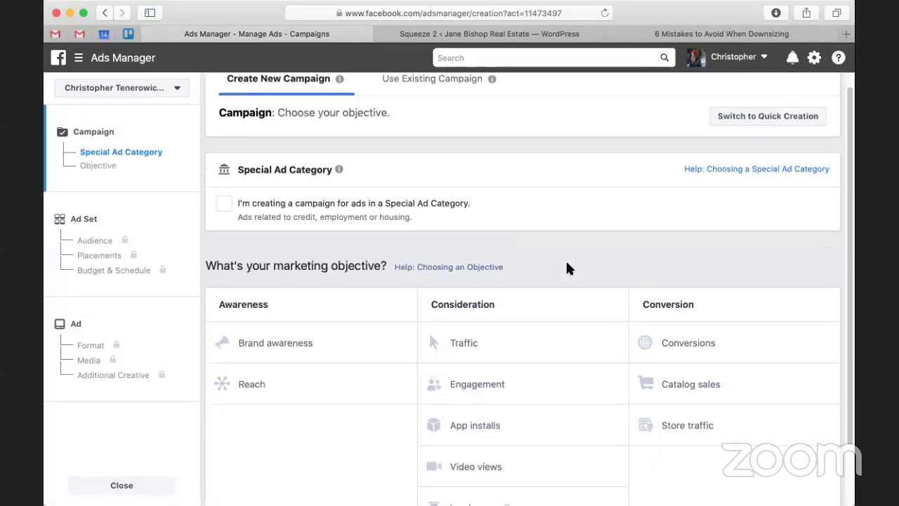
{"action": "scroll", "coordinate": [568, 267], "scroll_direction": "down", "scroll_amount": 1}
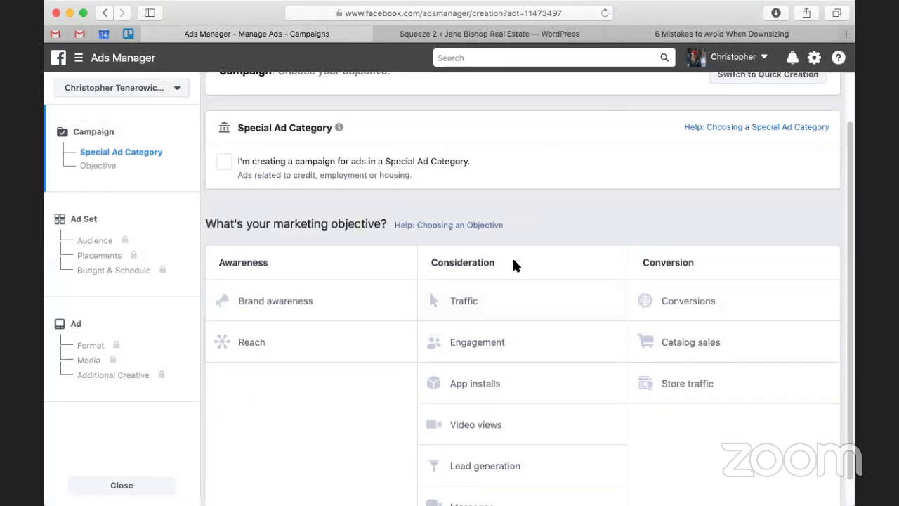
{"action": "left_click", "coordinate": [466, 298]}
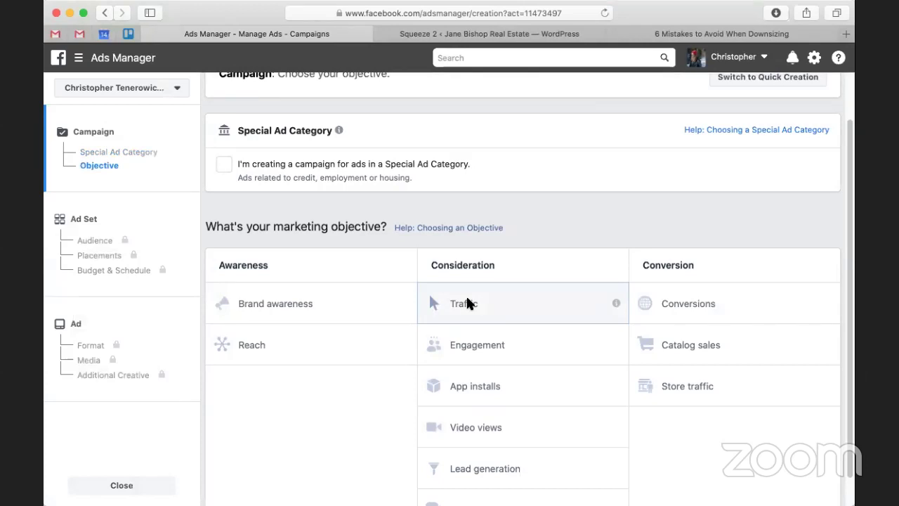
{"action": "left_click", "coordinate": [692, 35]}
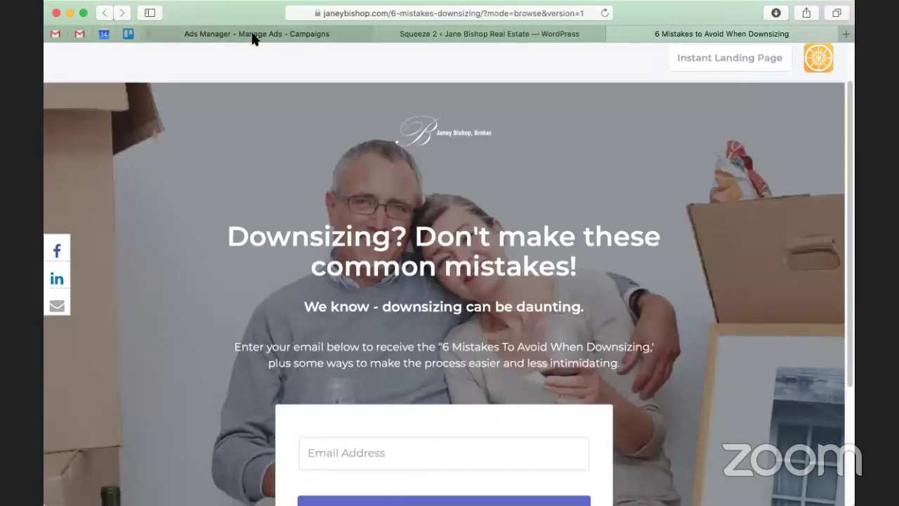
{"action": "left_click", "coordinate": [253, 36]}
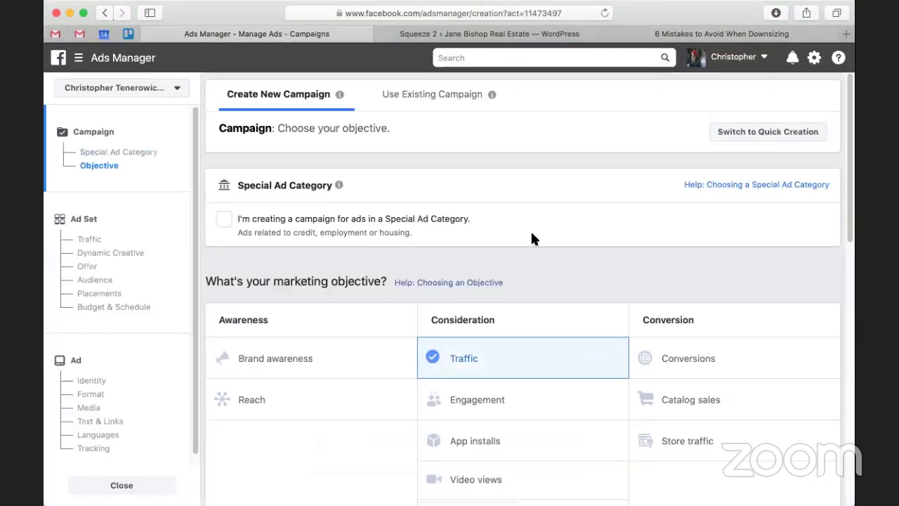
Name the Traffic campaign "6 mistakes to Avoid when Downsizing".
{"action": "scroll", "coordinate": [530, 229], "scroll_direction": "down", "scroll_amount": 5}
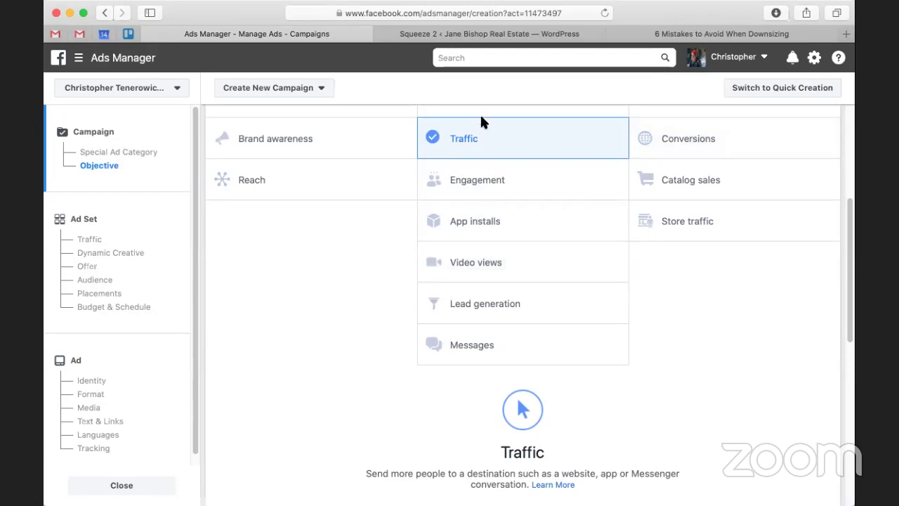
{"action": "scroll", "coordinate": [509, 228], "scroll_direction": "down", "scroll_amount": 3}
{"action": "scroll", "coordinate": [509, 224], "scroll_direction": "down", "scroll_amount": 5}
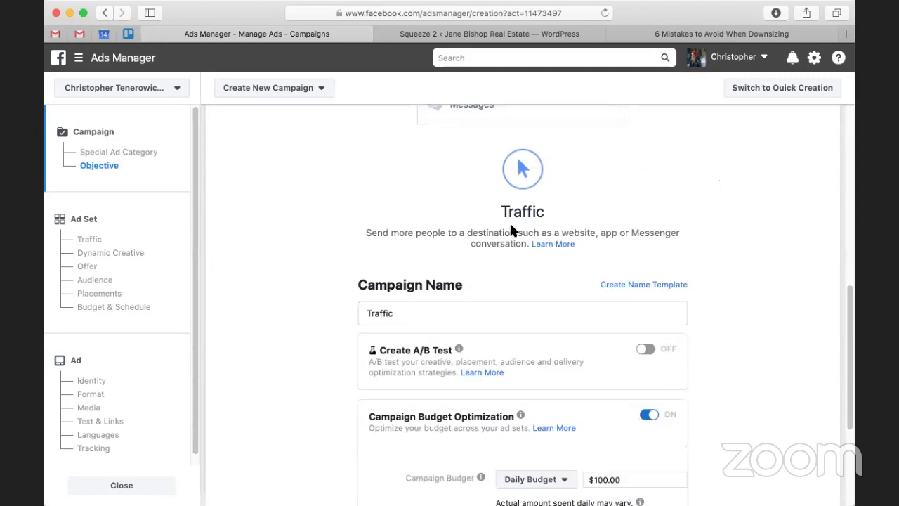
{"action": "double_click", "coordinate": [479, 217]}
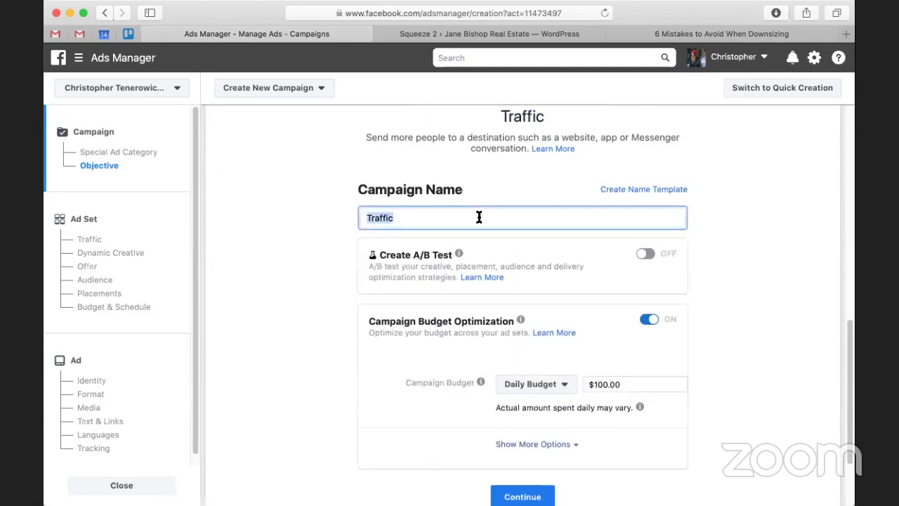
{"action": "type", "text": "6 mistakes to"}
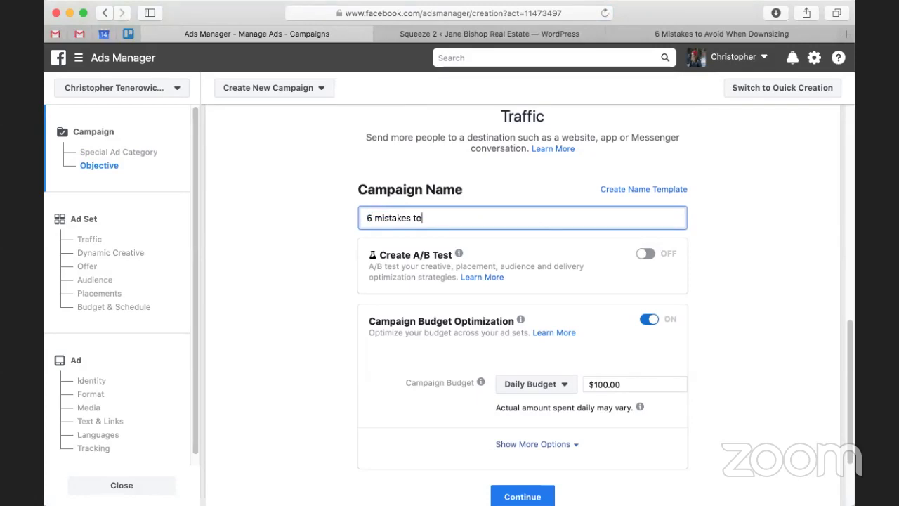
{"action": "type", "text": " Avoid when Downsizing"}
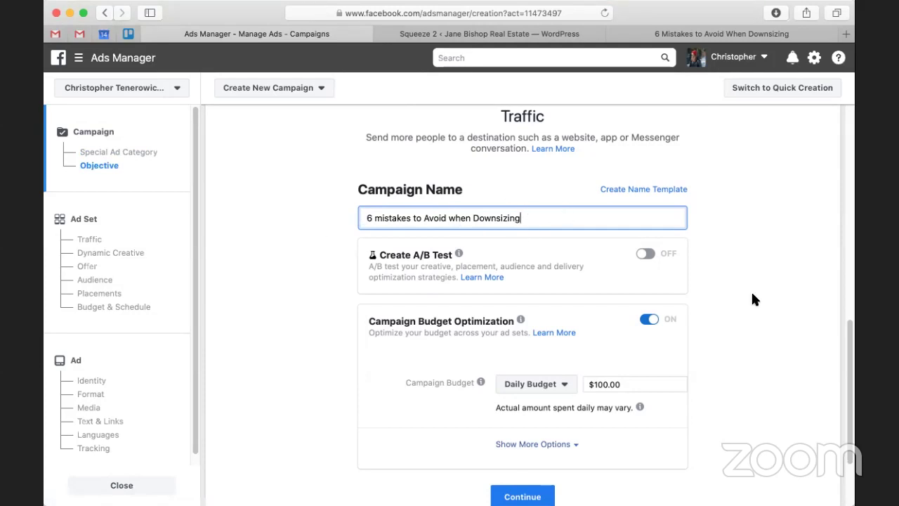
Set the campaign budget to a lifetime budget of $45 and continue to the ad set setup.
{"action": "scroll", "coordinate": [751, 290], "scroll_direction": "down", "scroll_amount": 3}
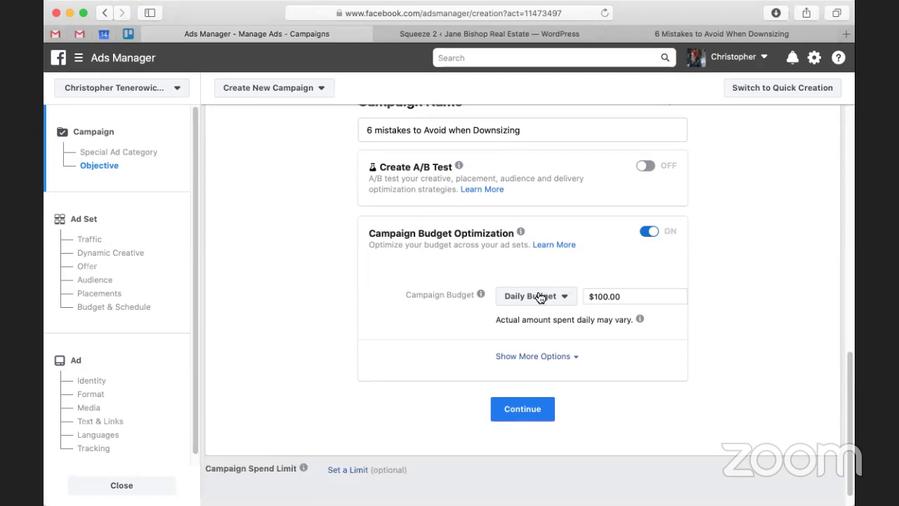
{"action": "left_click", "coordinate": [538, 295]}
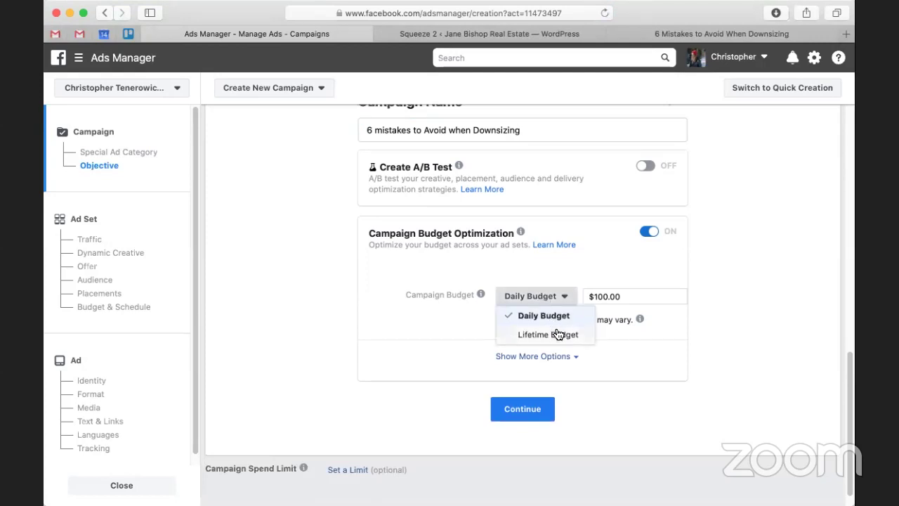
{"action": "left_click", "coordinate": [555, 334]}
{"action": "left_click", "coordinate": [615, 320]}
{"action": "key", "text": "BackSpace"}
{"action": "key", "text": "BackSpace"}
{"action": "key", "text": "BackSpace"}
{"action": "type", "text": "45"}
{"action": "left_click", "coordinate": [759, 366]}
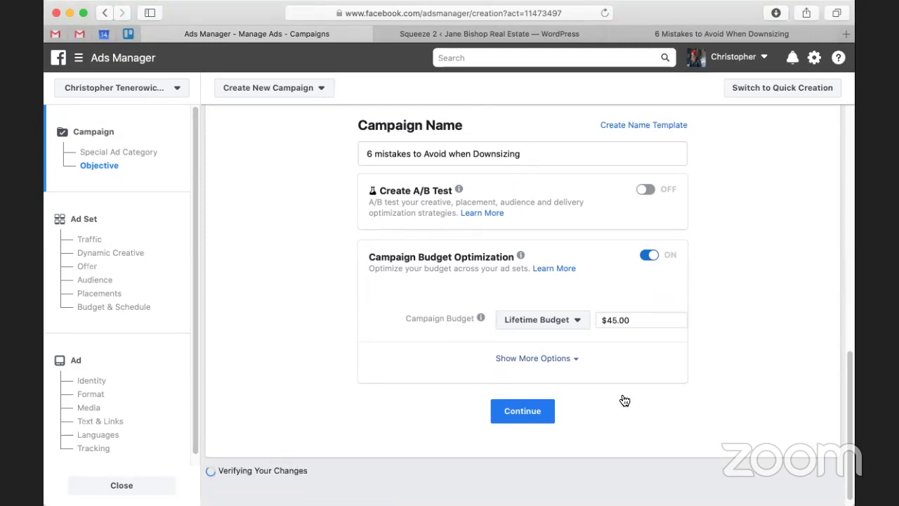
{"action": "left_click", "coordinate": [538, 411]}
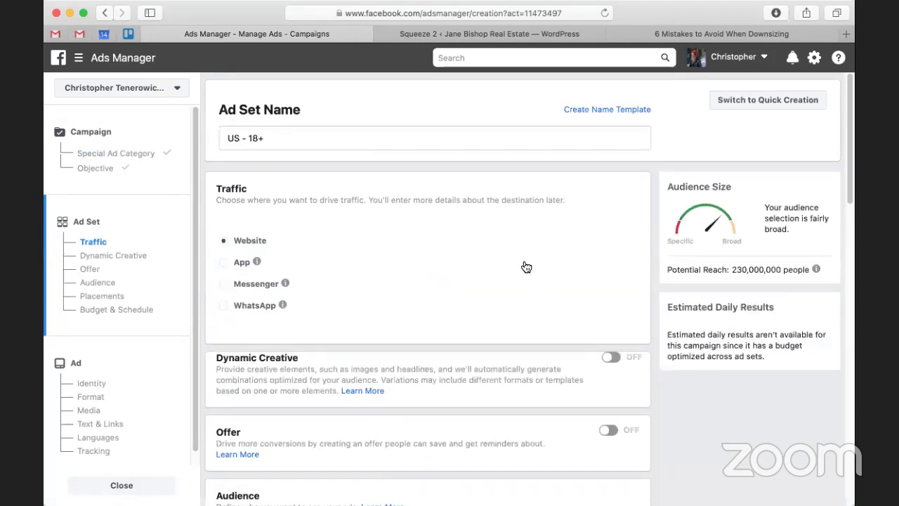
Choose Website as the ad set's traffic destination, keeping the default ad set name.
{"action": "left_click", "coordinate": [415, 144]}
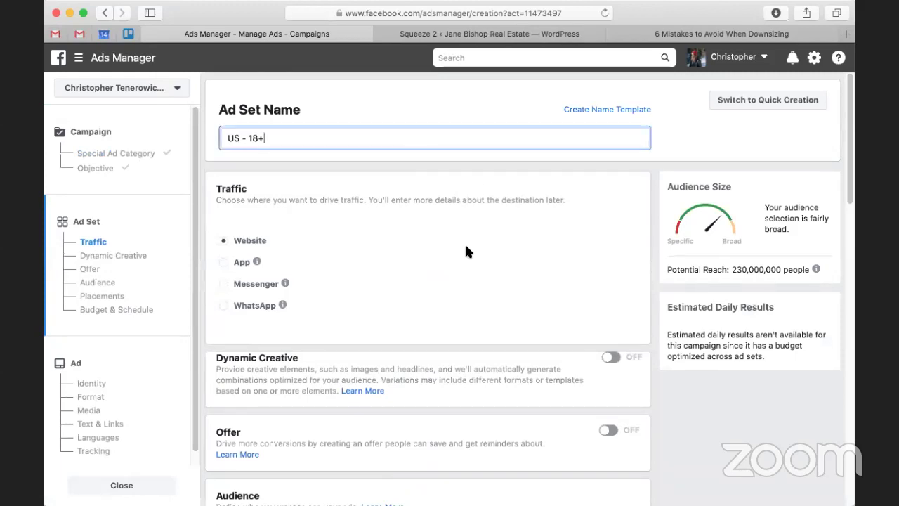
{"action": "scroll", "coordinate": [460, 274], "scroll_direction": "down", "scroll_amount": 2}
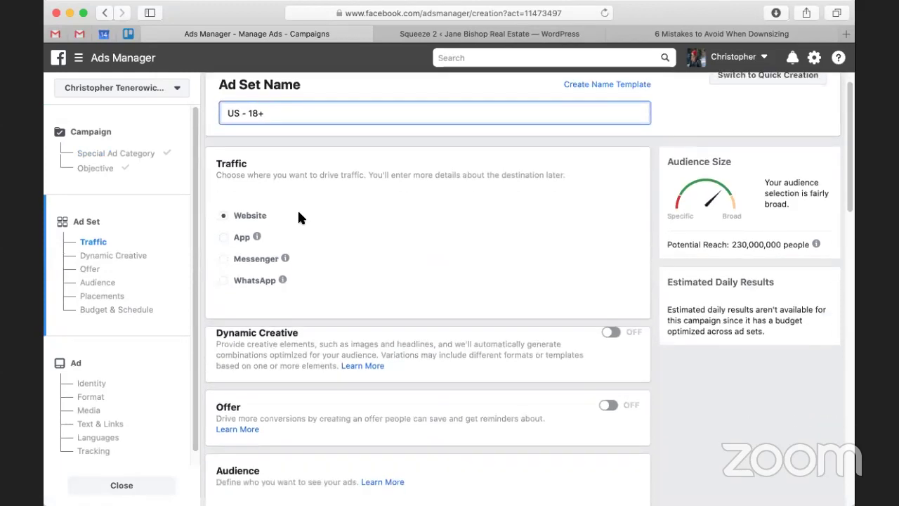
{"action": "left_click", "coordinate": [242, 217]}
{"action": "scroll", "coordinate": [309, 227], "scroll_direction": "down", "scroll_amount": 4}
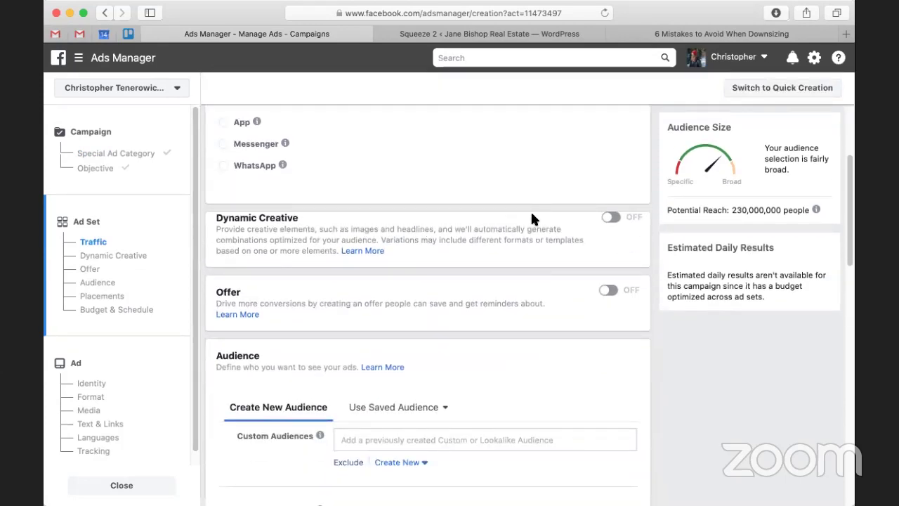
Review the ad set's audience section, including the saved audience choices and the options for creating custom or lookalike audiences.
{"action": "scroll", "coordinate": [267, 281], "scroll_direction": "down", "scroll_amount": 1}
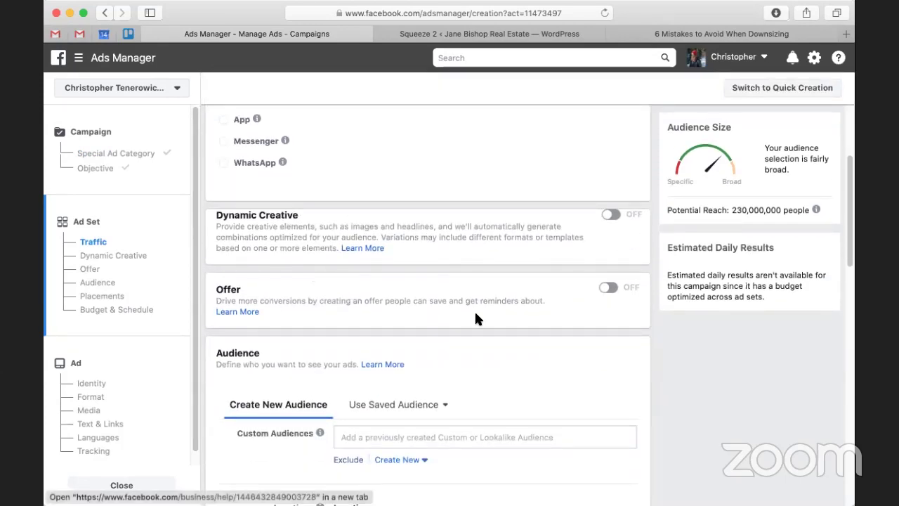
{"action": "scroll", "coordinate": [475, 319], "scroll_direction": "down", "scroll_amount": 5}
{"action": "scroll", "coordinate": [475, 319], "scroll_direction": "up", "scroll_amount": 2}
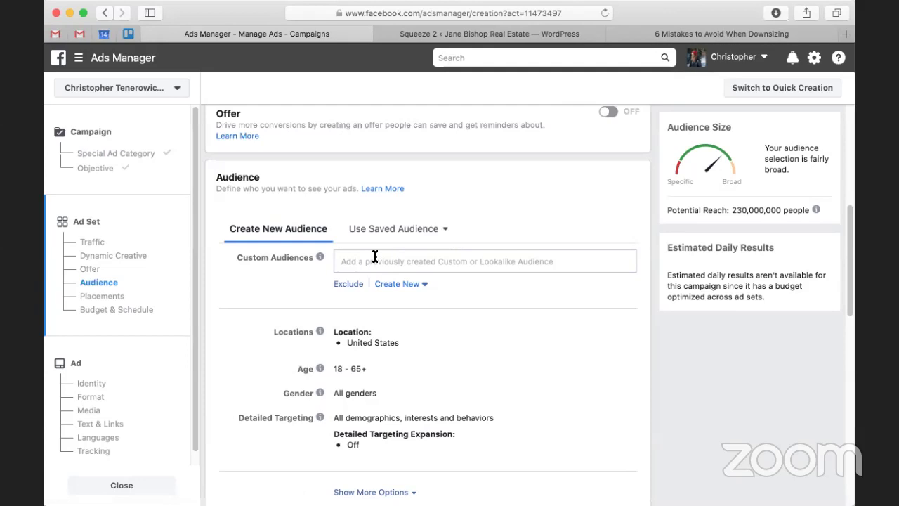
{"action": "left_click", "coordinate": [387, 227]}
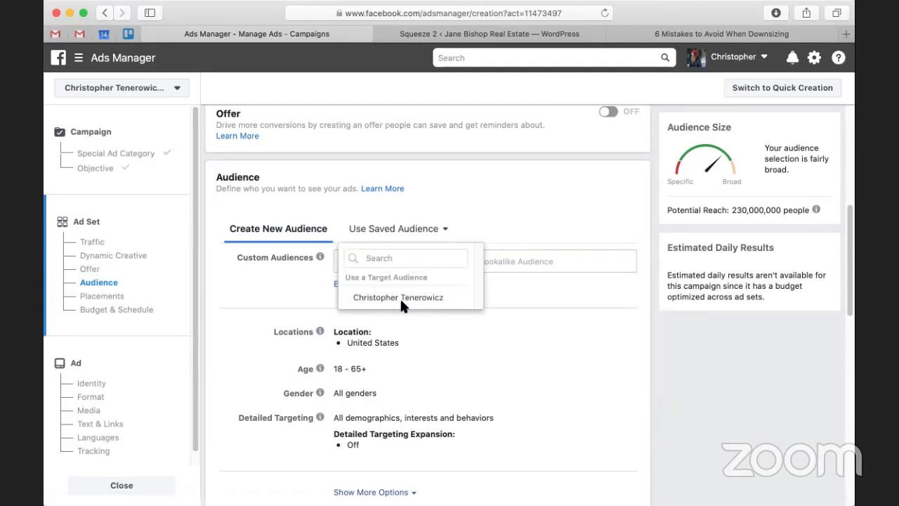
{"action": "left_click", "coordinate": [429, 351]}
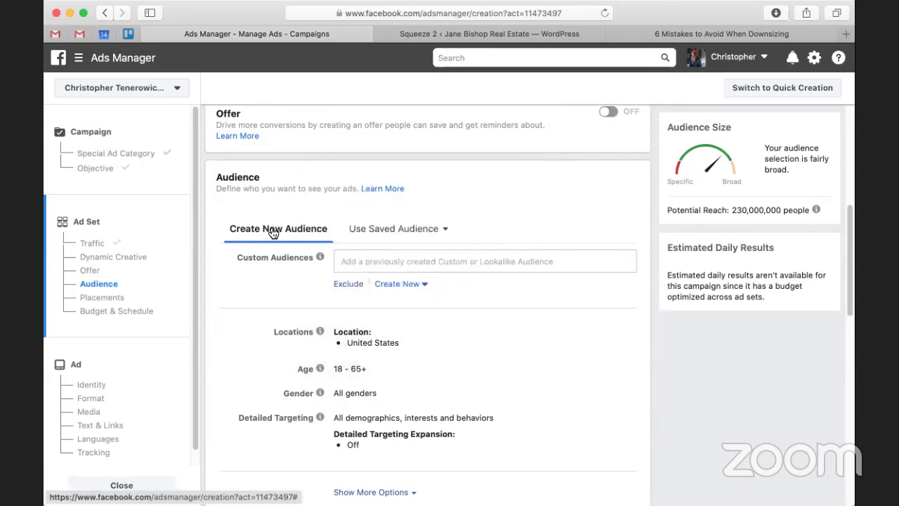
{"action": "left_click", "coordinate": [118, 320]}
{"action": "scroll", "coordinate": [302, 330], "scroll_direction": "down", "scroll_amount": 1}
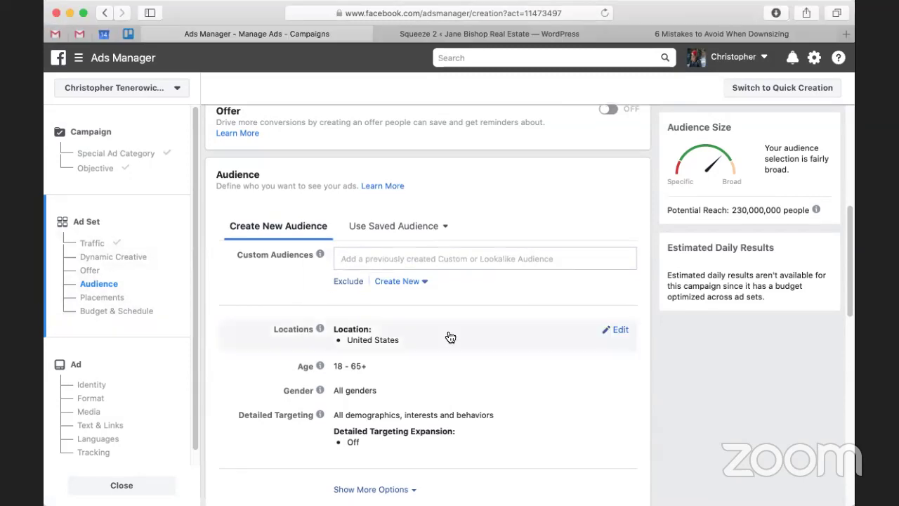
{"action": "scroll", "coordinate": [683, 344], "scroll_direction": "down", "scroll_amount": 1}
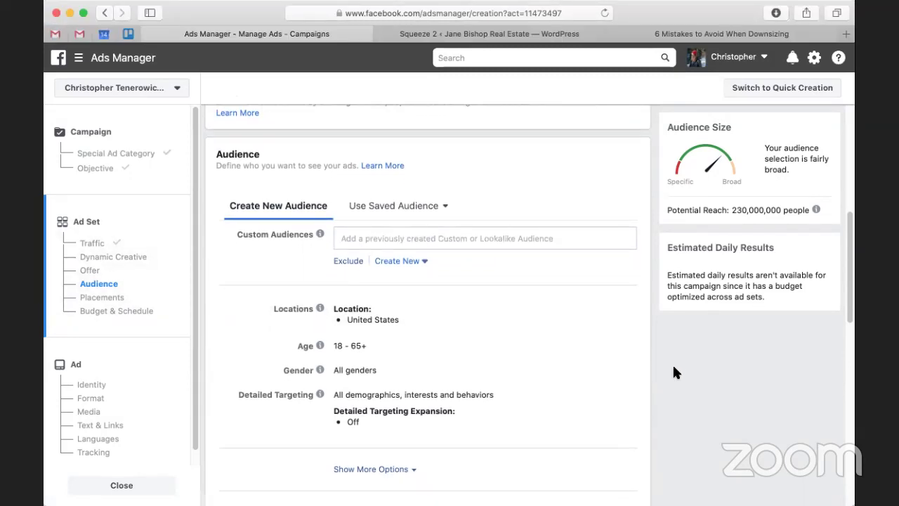
{"action": "scroll", "coordinate": [673, 372], "scroll_direction": "down", "scroll_amount": 2}
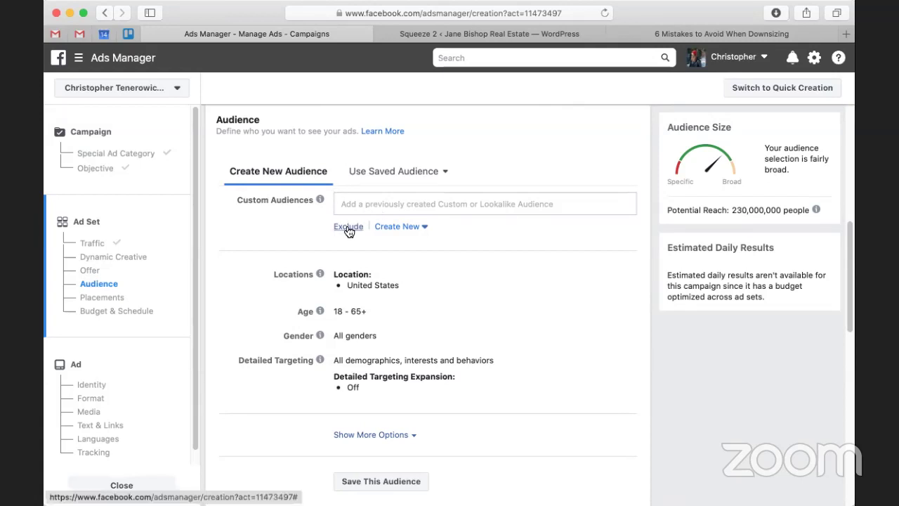
{"action": "left_click", "coordinate": [399, 227]}
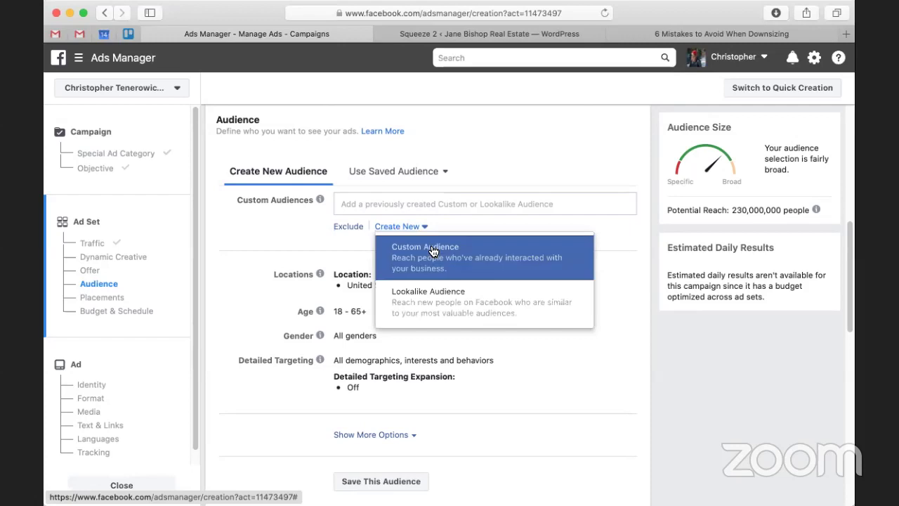
{"action": "left_click", "coordinate": [344, 262]}
{"action": "scroll", "coordinate": [344, 261], "scroll_direction": "down", "scroll_amount": 1}
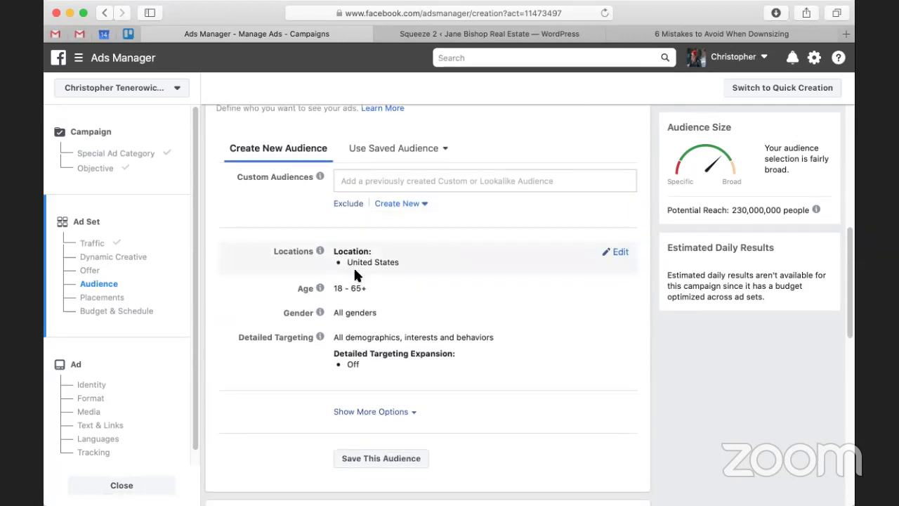
Look over the "6 Mistakes to Avoid When Downsizing" landing page.
{"action": "left_click", "coordinate": [721, 34]}
{"action": "scroll", "coordinate": [589, 219], "scroll_direction": "down", "scroll_amount": 5}
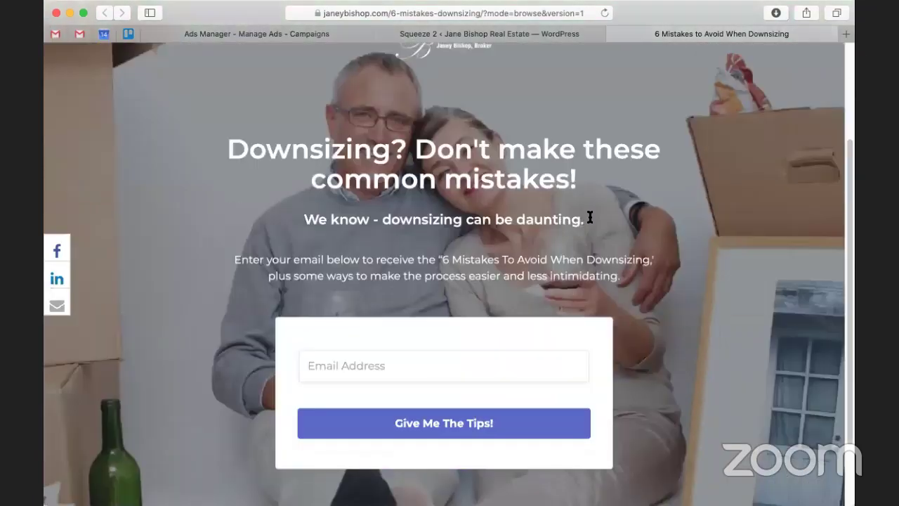
{"action": "scroll", "coordinate": [467, 329], "scroll_direction": "up", "scroll_amount": 5}
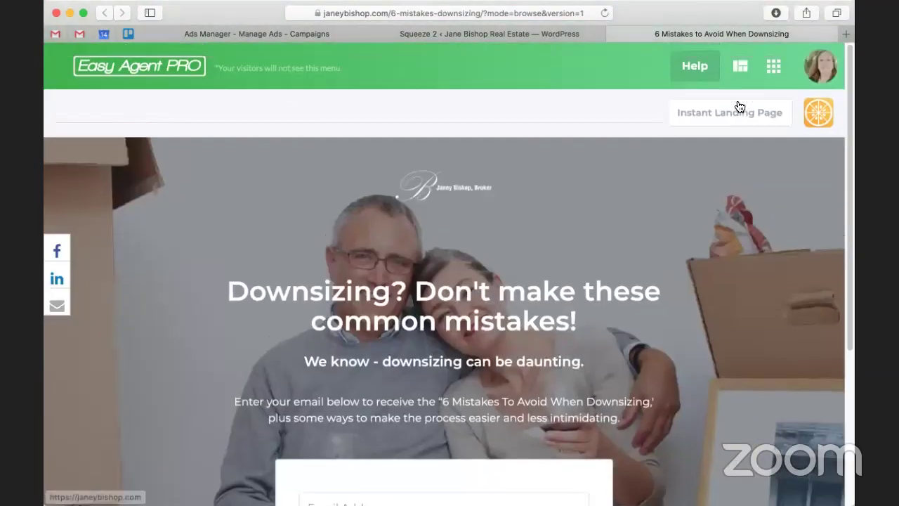
Exit the Squeeze page editor and open the live real estate website.
{"action": "left_click", "coordinate": [530, 29]}
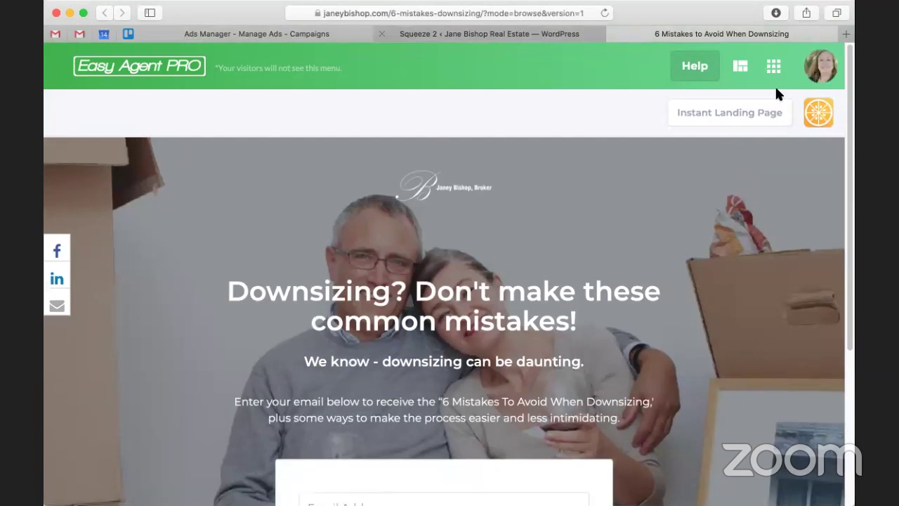
{"action": "mouse_move", "coordinate": [812, 92]}
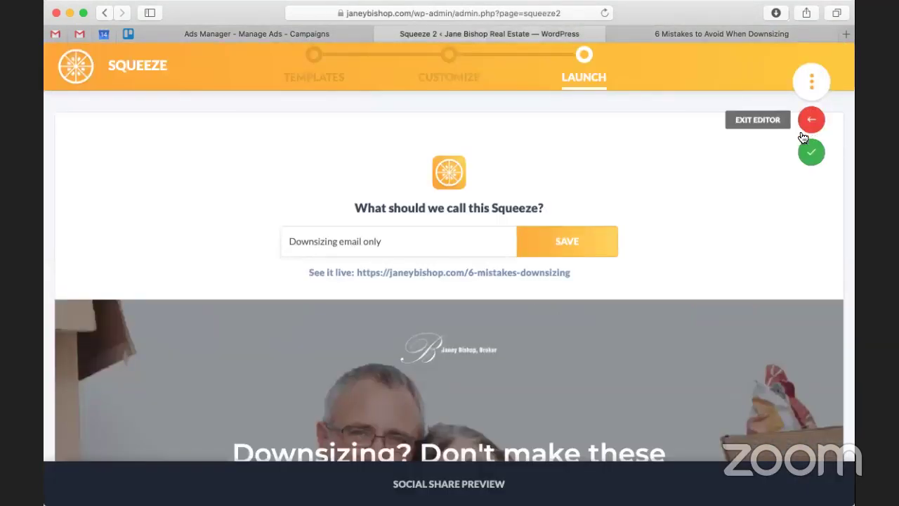
{"action": "left_click", "coordinate": [804, 131]}
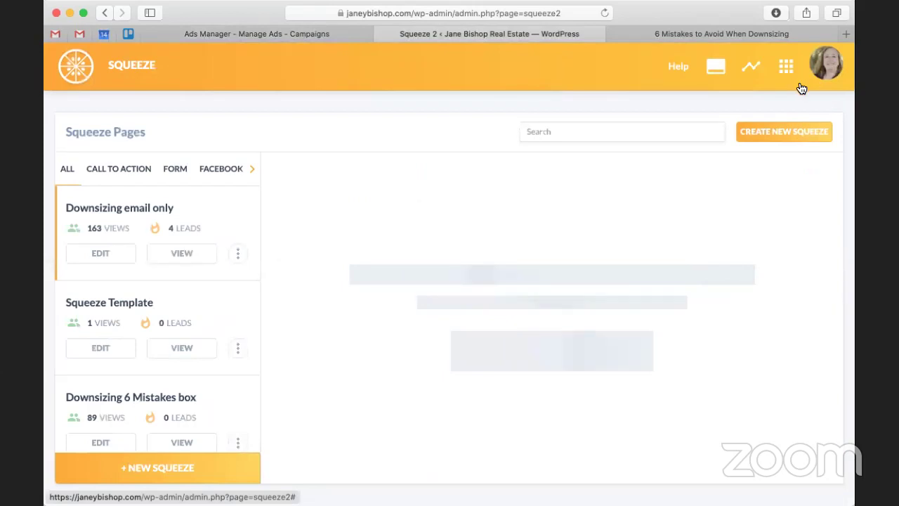
{"action": "left_click", "coordinate": [786, 66]}
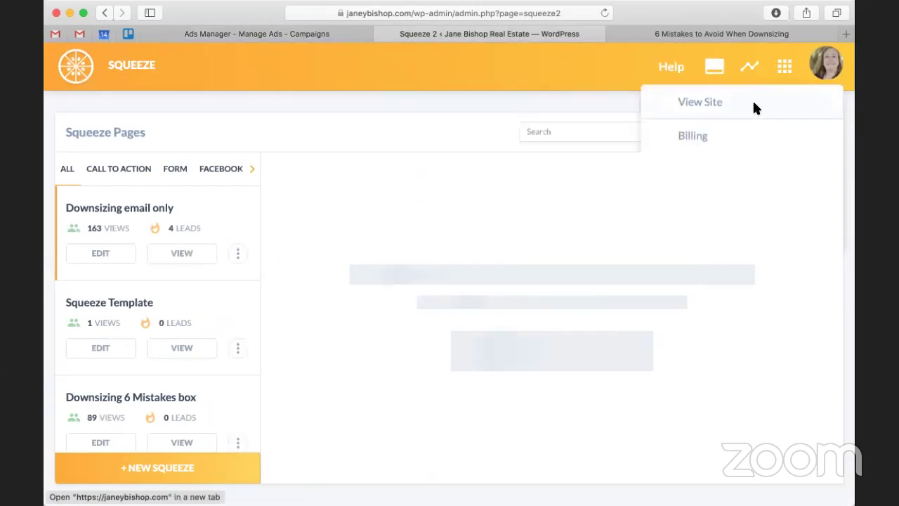
{"action": "left_click", "coordinate": [756, 106]}
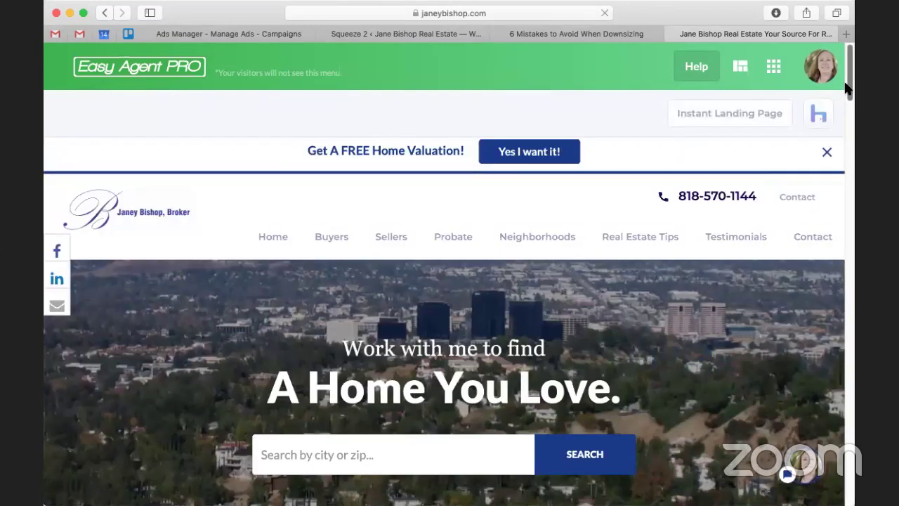
Check the website's footer for the agent's service area and return to the ad set's audience settings in Ads Manager.
{"action": "scroll", "coordinate": [849, 483], "scroll_direction": "down", "scroll_amount": 3}
{"action": "scroll", "coordinate": [848, 483], "scroll_direction": "down", "scroll_amount": 20}
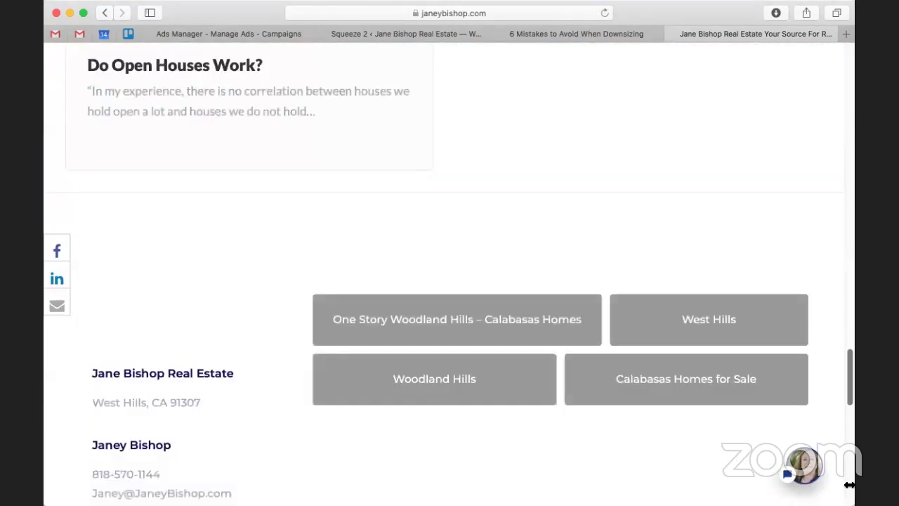
{"action": "scroll", "coordinate": [851, 441], "scroll_direction": "up", "scroll_amount": 5}
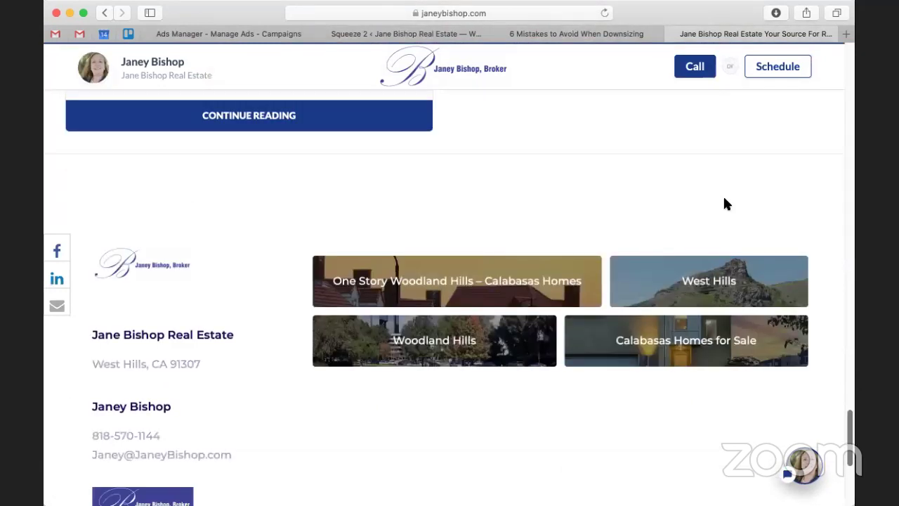
{"action": "left_click", "coordinate": [585, 36]}
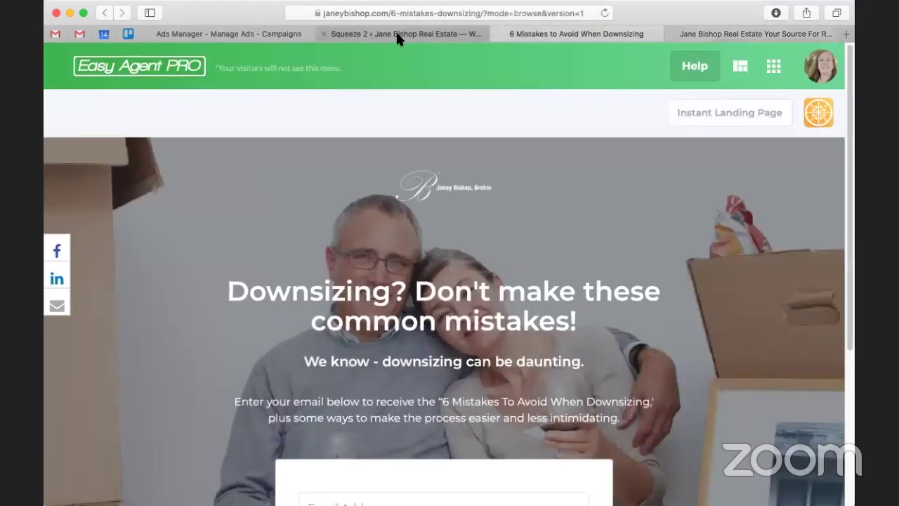
{"action": "left_click", "coordinate": [278, 33]}
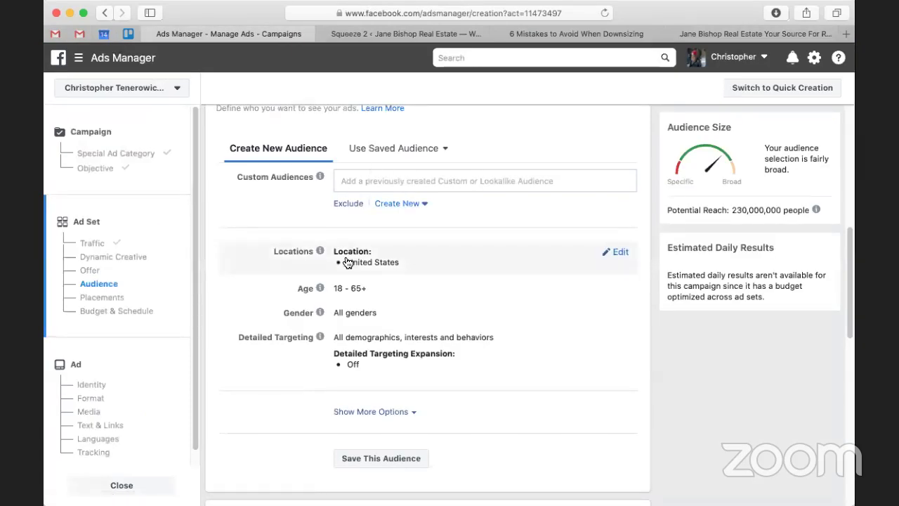
Replace the audience's United States location with the West Hills, California neighborhood.
{"action": "left_click", "coordinate": [611, 253]}
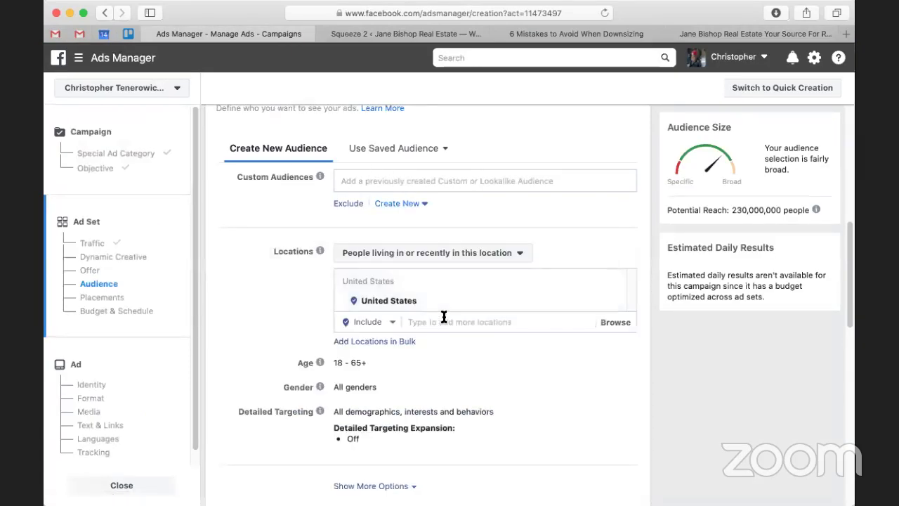
{"action": "left_click", "coordinate": [443, 321]}
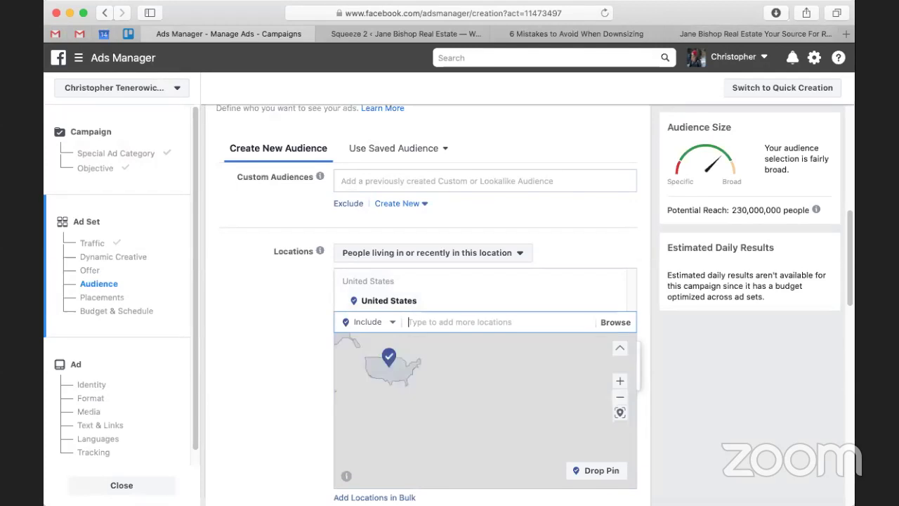
{"action": "type", "text": "West Gills"}
{"action": "key", "text": "BackSpace"}
{"action": "key", "text": "BackSpace"}
{"action": "key", "text": "BackSpace"}
{"action": "key", "text": "BackSpace"}
{"action": "key", "text": "BackSpace"}
{"action": "type", "text": "Hills C"}
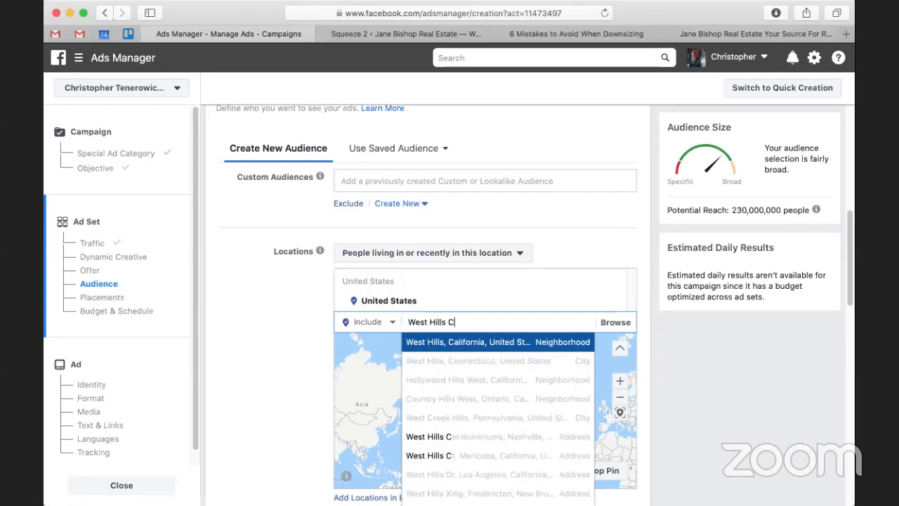
{"action": "key", "text": "Return"}
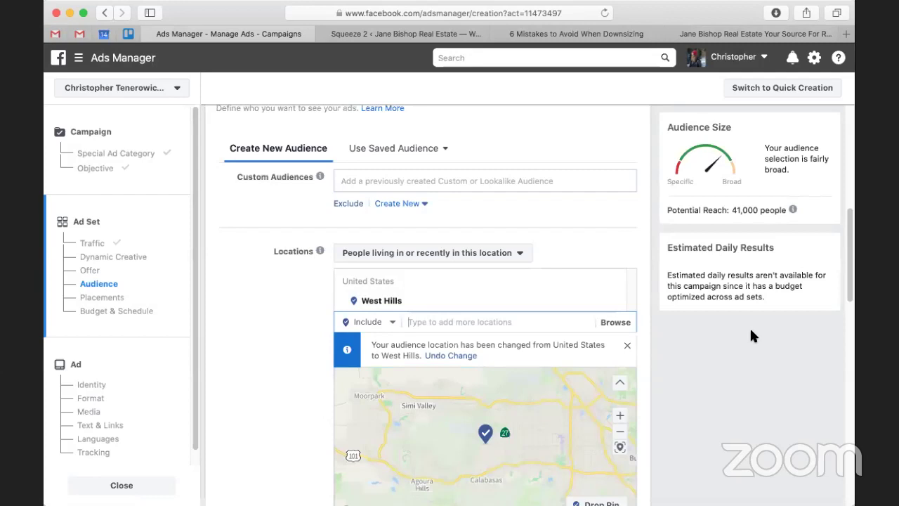
Examine the area surrounding West Hills on the audience location map.
{"action": "scroll", "coordinate": [750, 330], "scroll_direction": "down", "scroll_amount": 1}
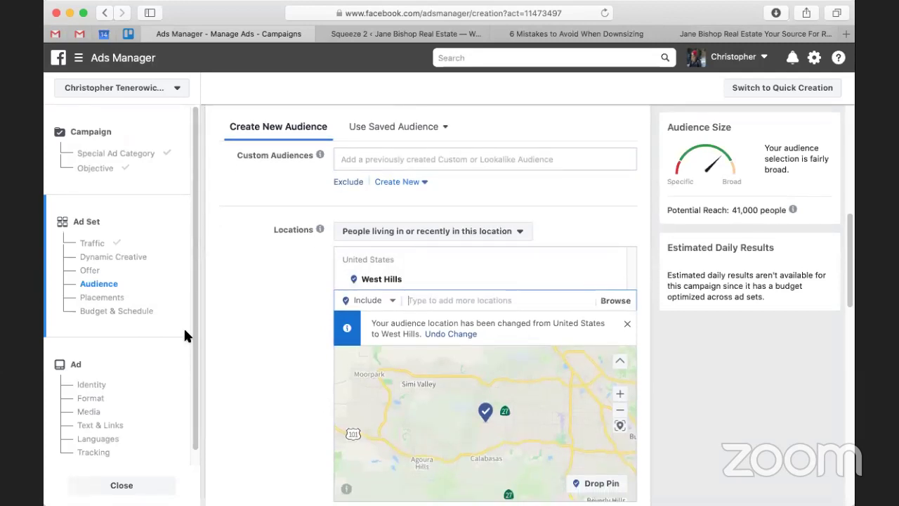
{"action": "scroll", "coordinate": [185, 330], "scroll_direction": "down", "scroll_amount": 1}
{"action": "scroll", "coordinate": [494, 430], "scroll_direction": "down", "scroll_amount": 4}
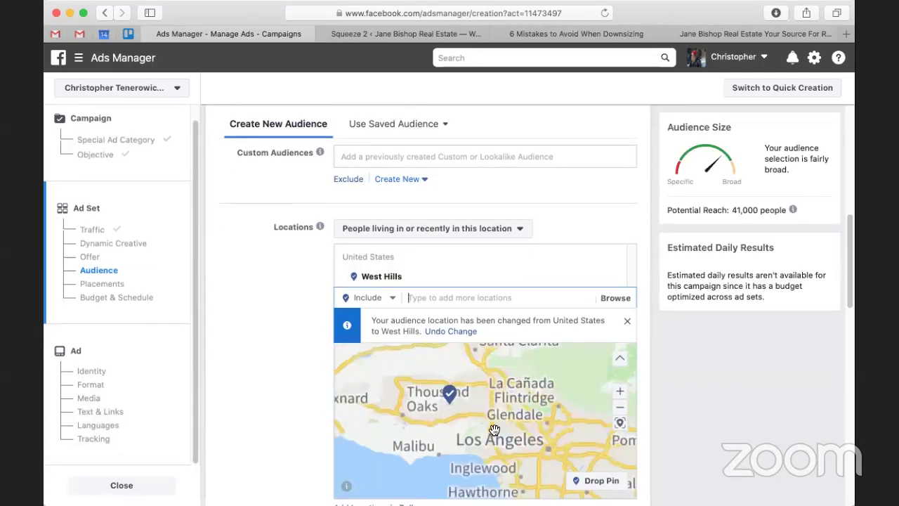
{"action": "scroll", "coordinate": [494, 429], "scroll_direction": "up", "scroll_amount": 3}
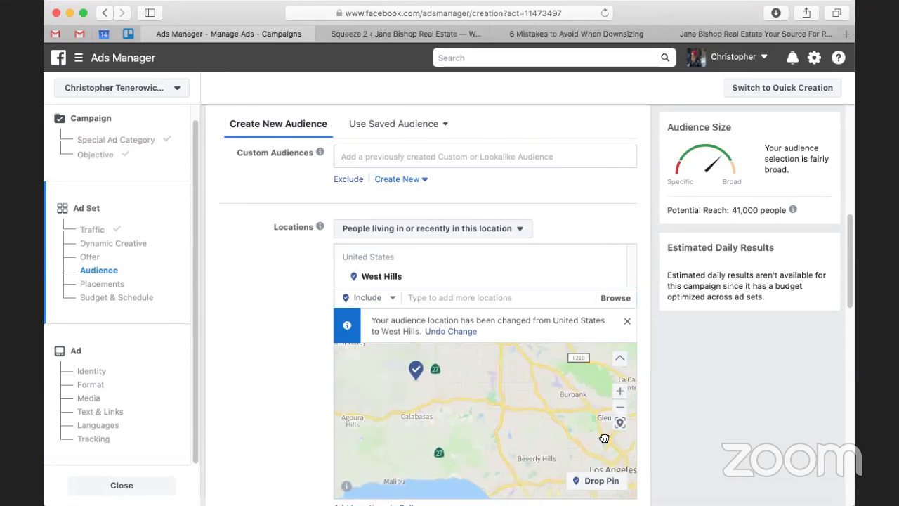
{"action": "left_click_drag", "start_coordinate": [530, 415], "coordinate": [604, 438]}
{"action": "scroll", "coordinate": [532, 391], "scroll_direction": "up", "scroll_amount": 2}
{"action": "scroll", "coordinate": [532, 391], "scroll_direction": "down", "scroll_amount": 2}
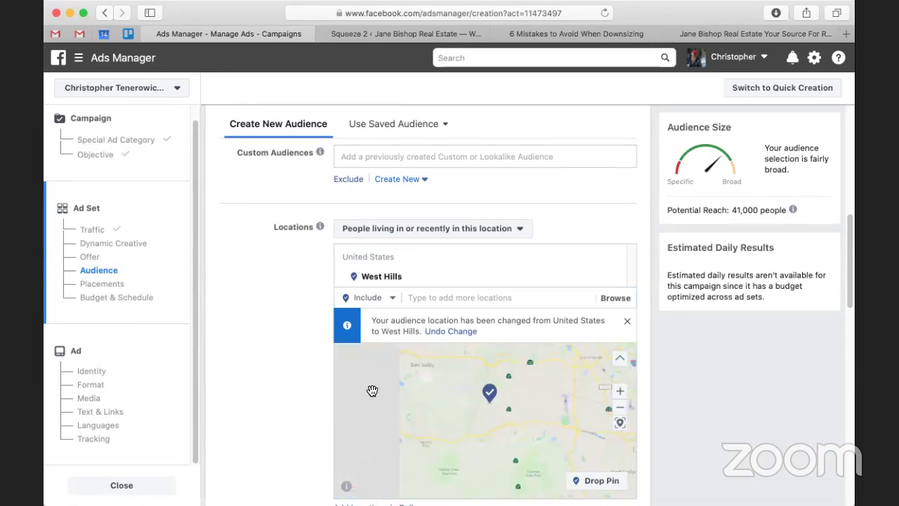
{"action": "scroll", "coordinate": [691, 379], "scroll_direction": "down", "scroll_amount": 1}
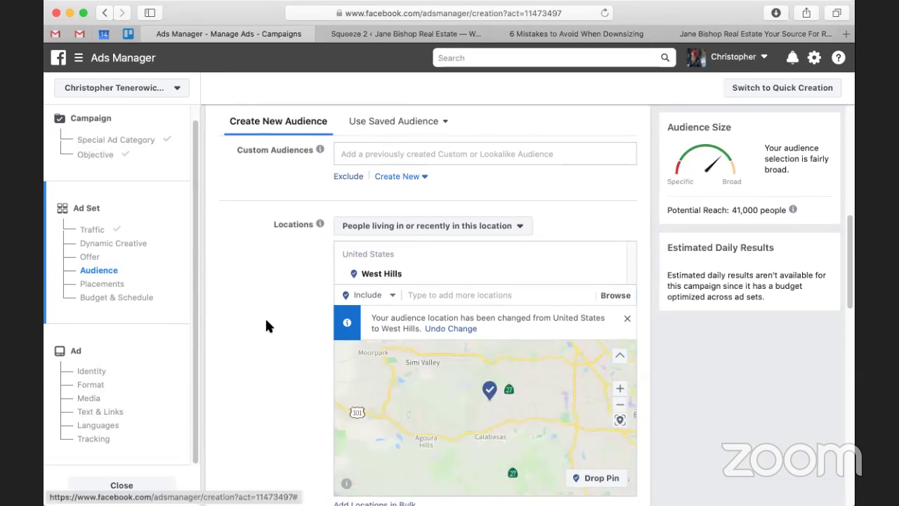
Set the audience's minimum age to 45.
{"action": "scroll", "coordinate": [266, 326], "scroll_direction": "down", "scroll_amount": 5}
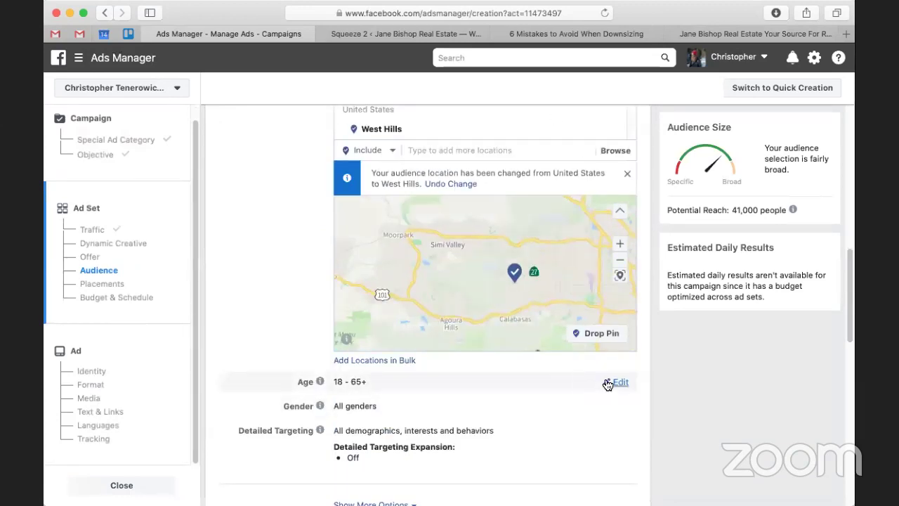
{"action": "left_click", "coordinate": [608, 383]}
{"action": "scroll", "coordinate": [453, 378], "scroll_direction": "down", "scroll_amount": 1}
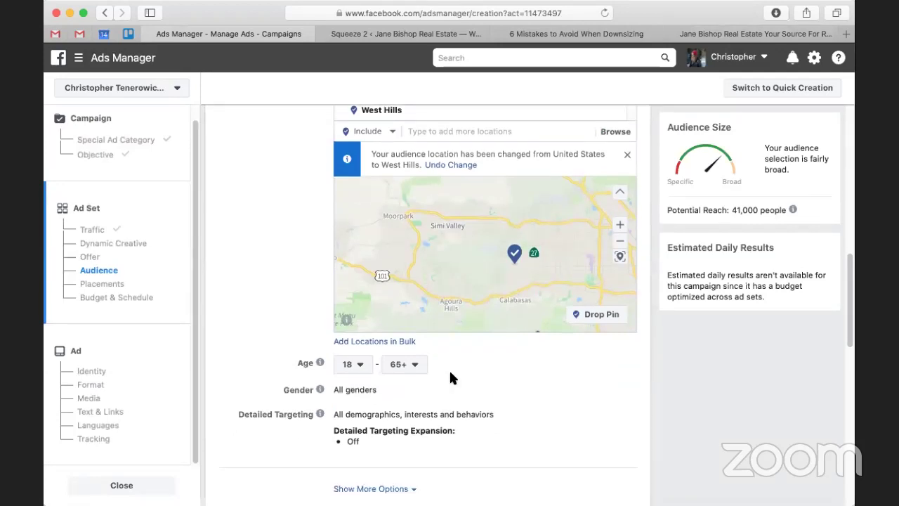
{"action": "left_click", "coordinate": [558, 33]}
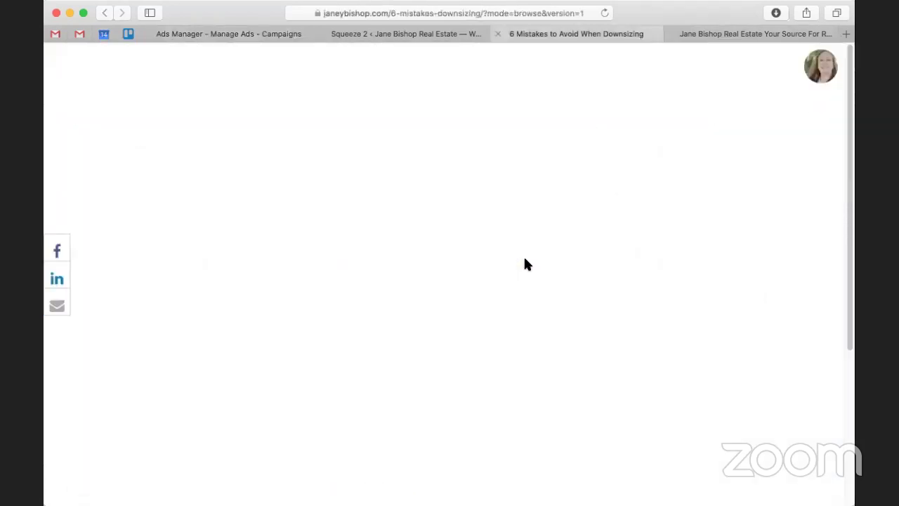
{"action": "left_click", "coordinate": [236, 31]}
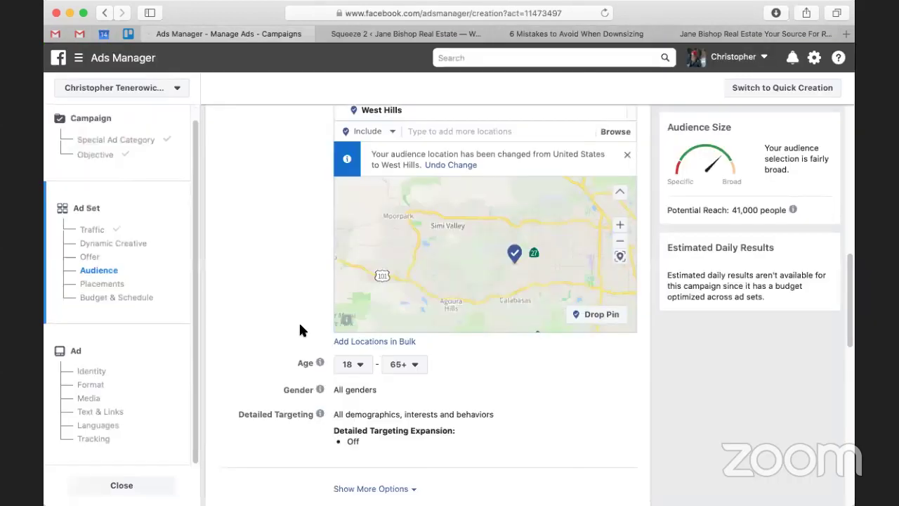
{"action": "left_click", "coordinate": [348, 365]}
{"action": "scroll", "coordinate": [363, 291], "scroll_direction": "down", "scroll_amount": 5}
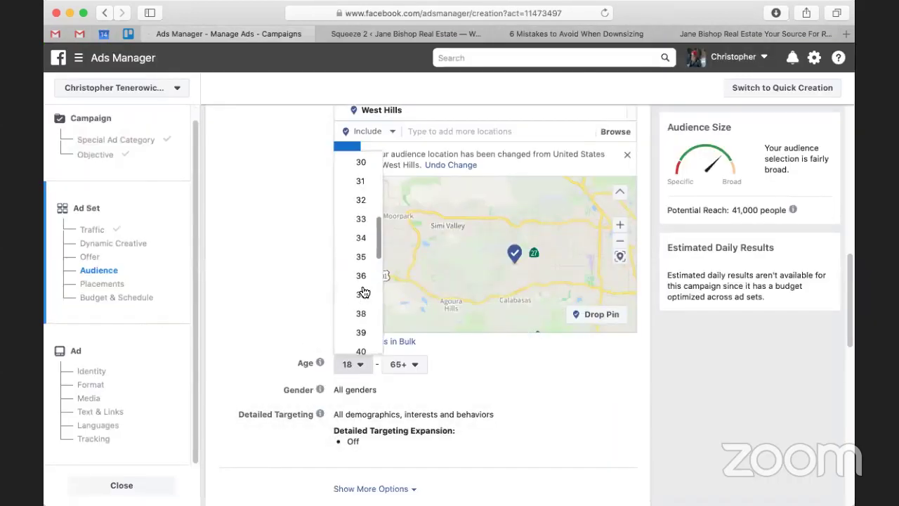
{"action": "scroll", "coordinate": [363, 292], "scroll_direction": "down", "scroll_amount": 1}
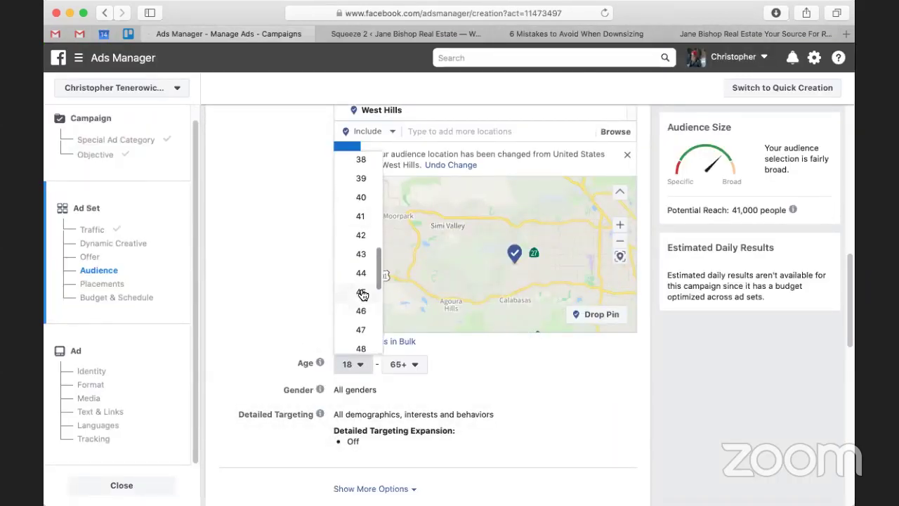
{"action": "left_click", "coordinate": [329, 289]}
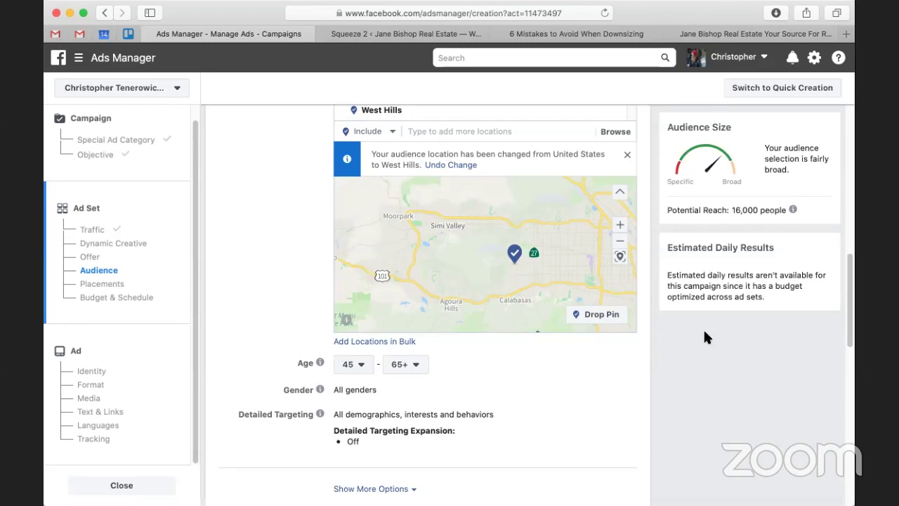
Add the interests "Real estate" and "No Kids" to the audience's detailed targeting.
{"action": "scroll", "coordinate": [703, 329], "scroll_direction": "down", "scroll_amount": 3}
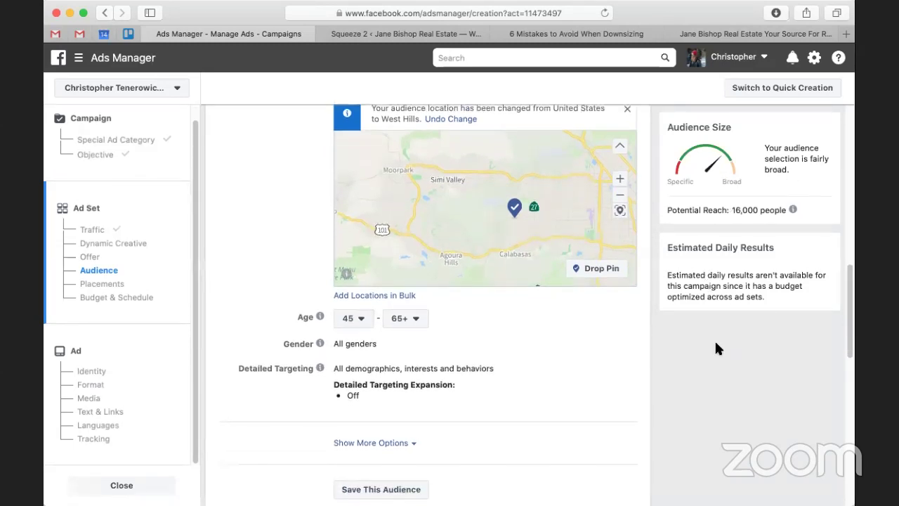
{"action": "scroll", "coordinate": [714, 338], "scroll_direction": "down", "scroll_amount": 3}
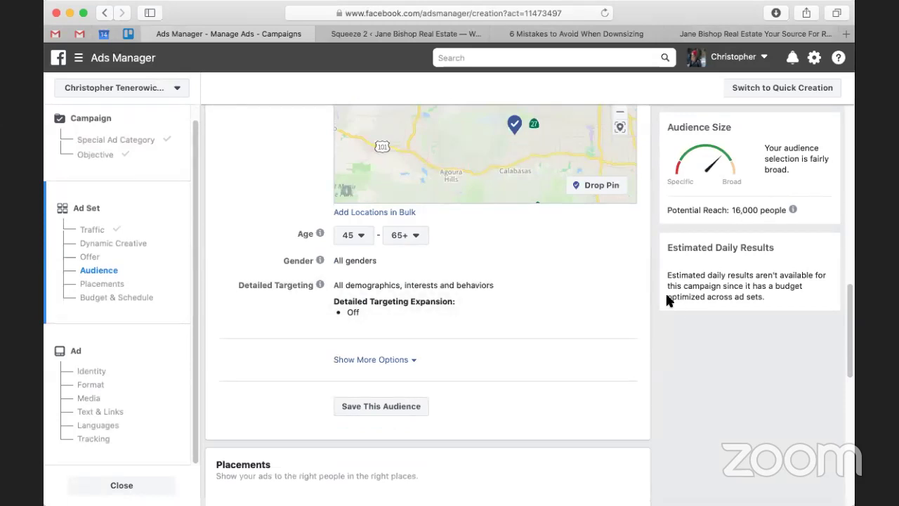
{"action": "left_click", "coordinate": [611, 286]}
{"action": "left_click", "coordinate": [433, 313]}
{"action": "type", "text": "Real Estate"}
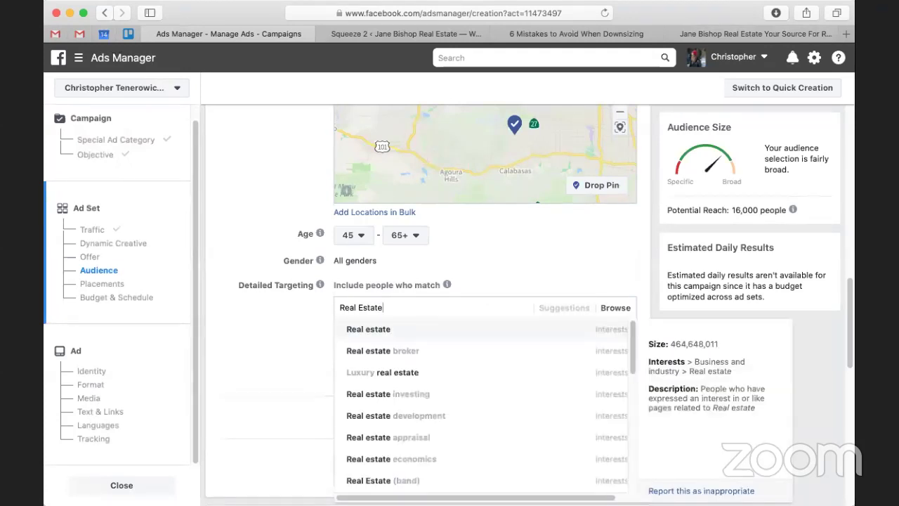
{"action": "key", "text": "Return"}
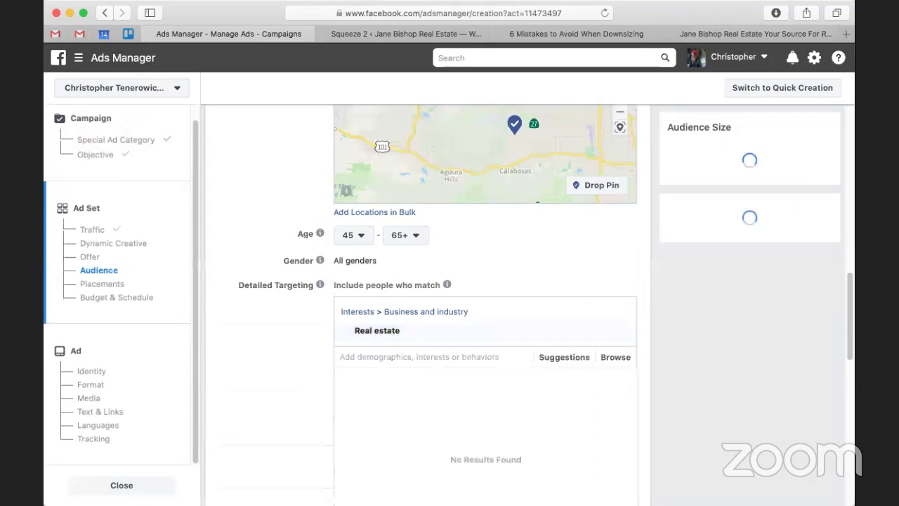
{"action": "type", "text": "No Kids"}
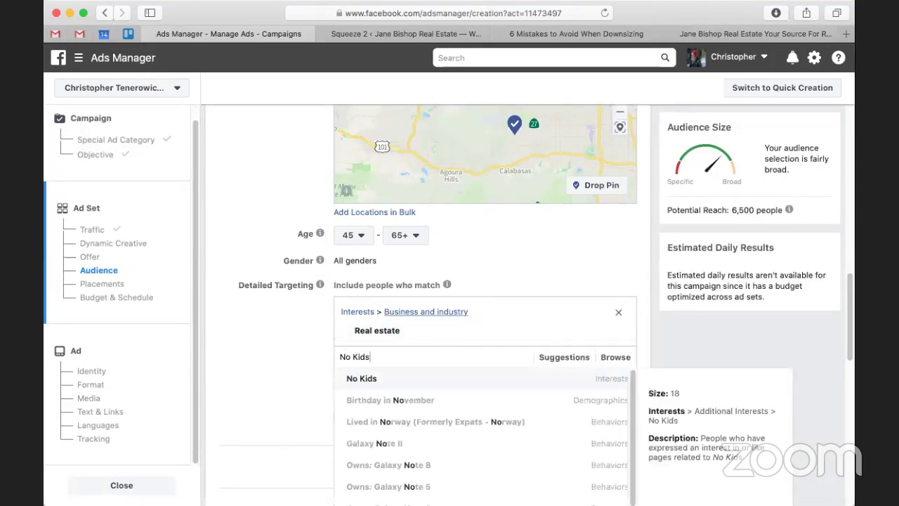
{"action": "key", "text": "Return"}
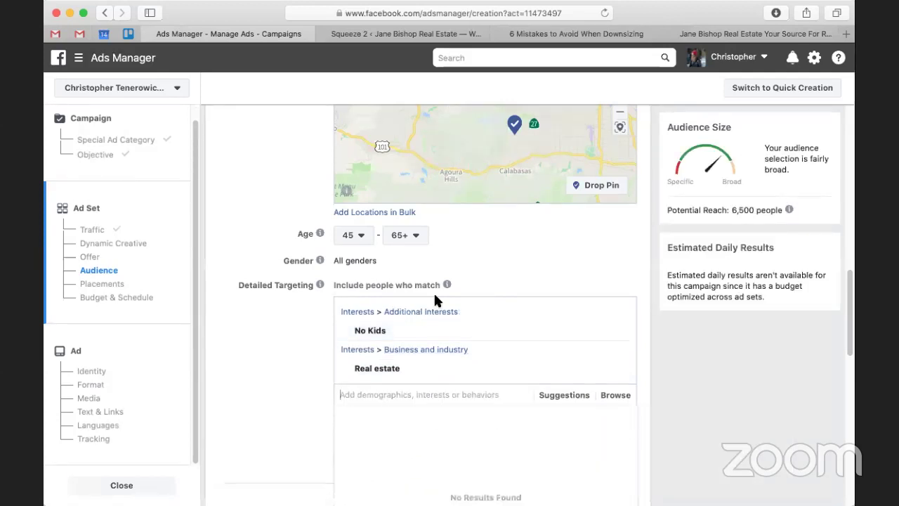
{"action": "scroll", "coordinate": [776, 372], "scroll_direction": "down", "scroll_amount": 1}
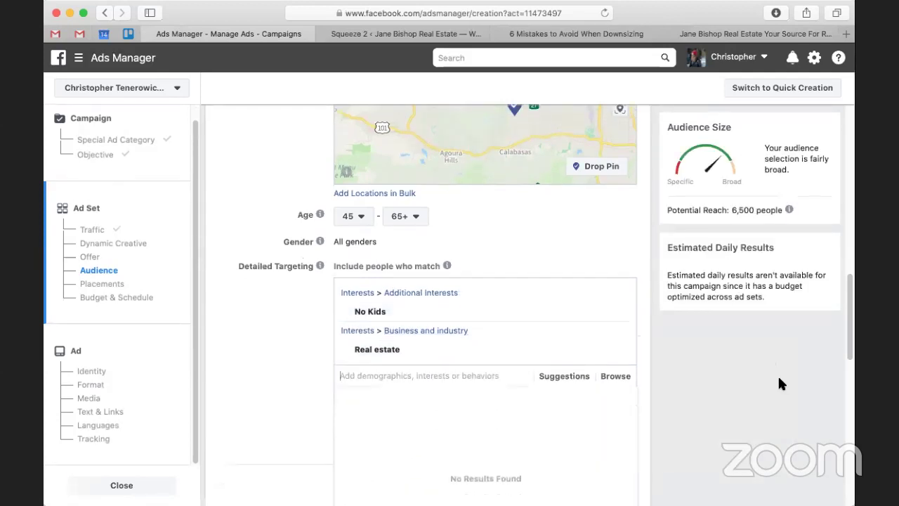
{"action": "scroll", "coordinate": [775, 351], "scroll_direction": "down", "scroll_amount": 5}
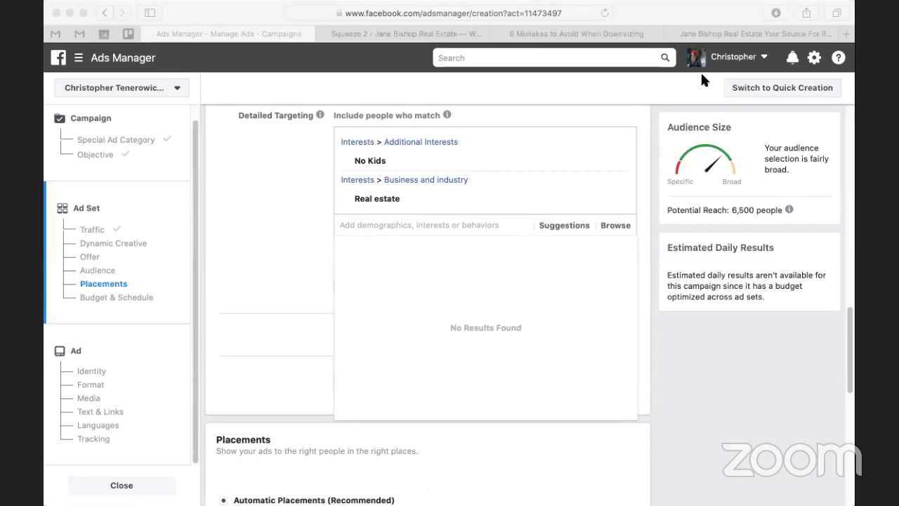
Search the detailed targeting options for "Selling Home" and clear the search.
{"action": "left_click", "coordinate": [45, 199]}
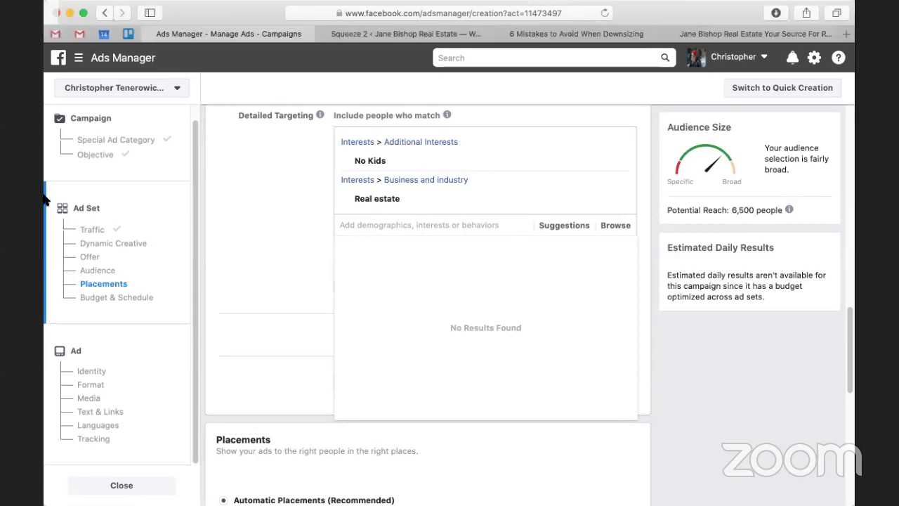
{"action": "mouse_move", "coordinate": [383, 205]}
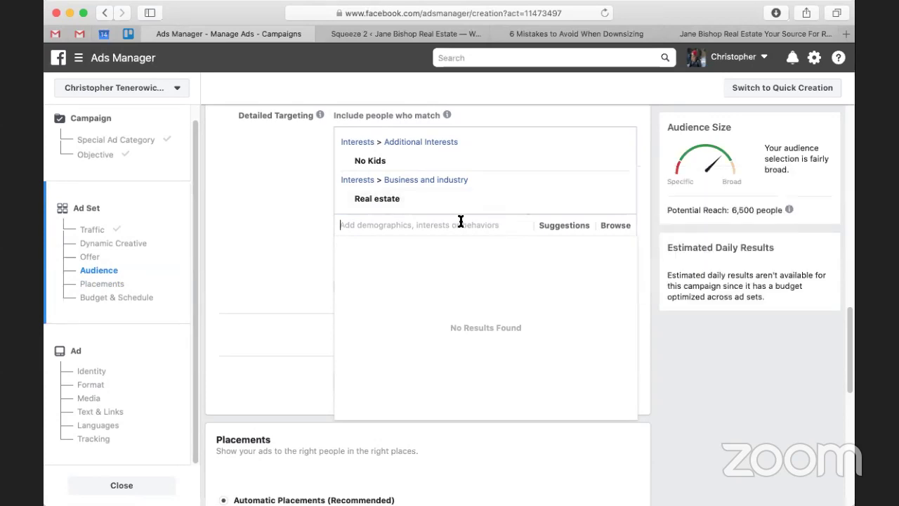
{"action": "type", "text": "Sellng"}
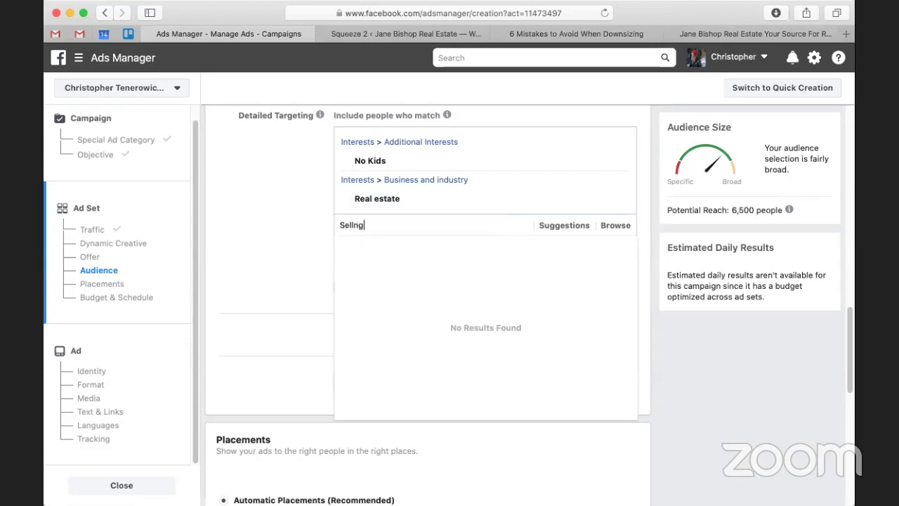
{"action": "key", "text": "BackSpace"}
{"action": "key", "text": "BackSpace"}
{"action": "type", "text": "in Ho"}
{"action": "key", "text": "BackSpace"}
{"action": "key", "text": "BackSpace"}
{"action": "key", "text": "BackSpace"}
{"action": "type", "text": "g Home"}
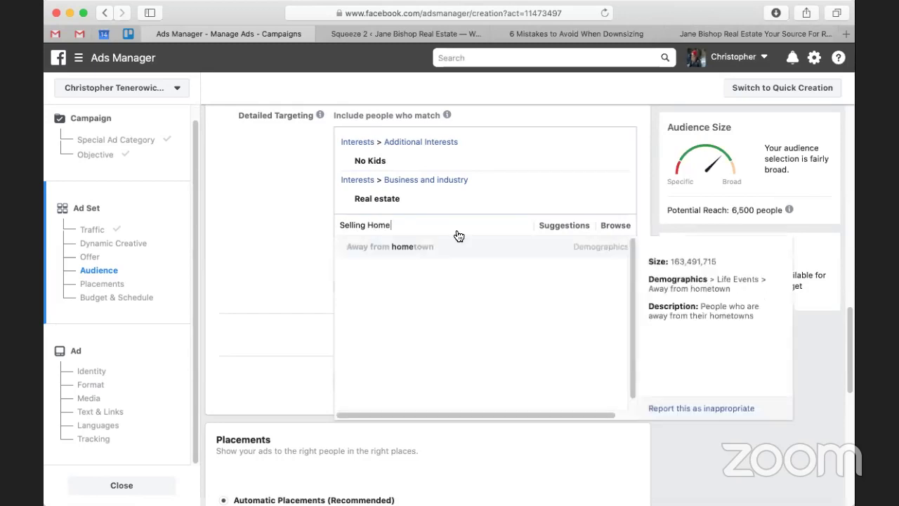
{"action": "key", "text": "BackSpace"}
{"action": "key", "text": "BackSpace"}
{"action": "key", "text": "BackSpace"}
{"action": "key", "text": "BackSpace"}
{"action": "key", "text": "BackSpace"}
{"action": "key", "text": "BackSpace"}
{"action": "key", "text": "BackSpace"}
{"action": "key", "text": "BackSpace"}
{"action": "key", "text": "BackSpace"}
{"action": "key", "text": "BackSpace"}
{"action": "key", "text": "BackSpace"}
{"action": "key", "text": "BackSpace"}
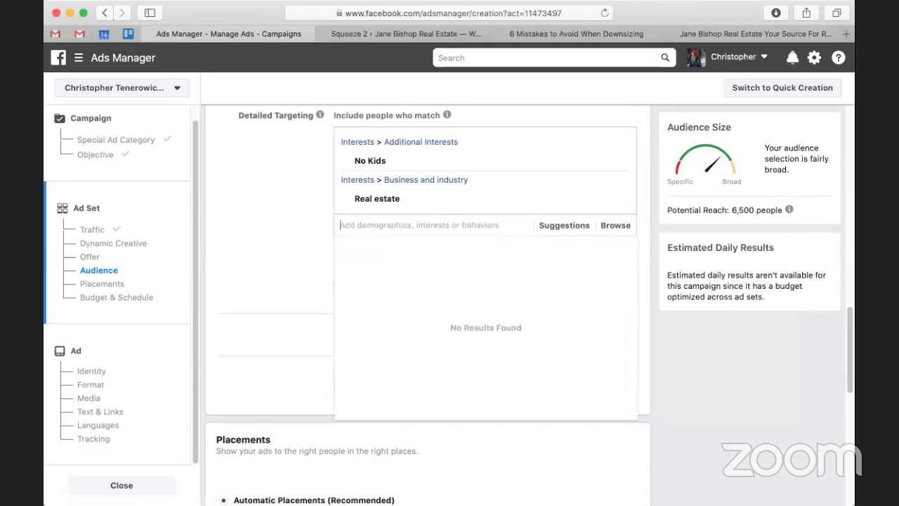
{"action": "left_click", "coordinate": [723, 416]}
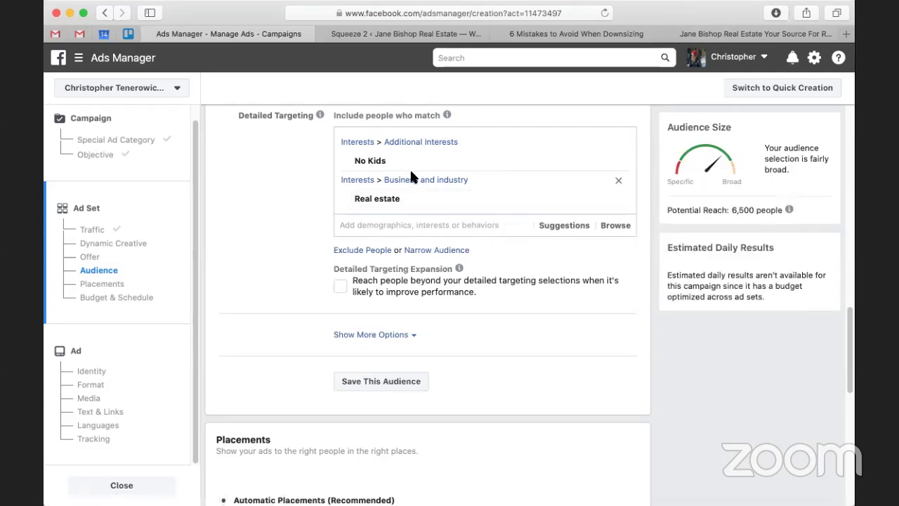
Review the audience's additional options, the placements section and the choices for ad delivery optimization.
{"action": "scroll", "coordinate": [601, 361], "scroll_direction": "down", "scroll_amount": 2}
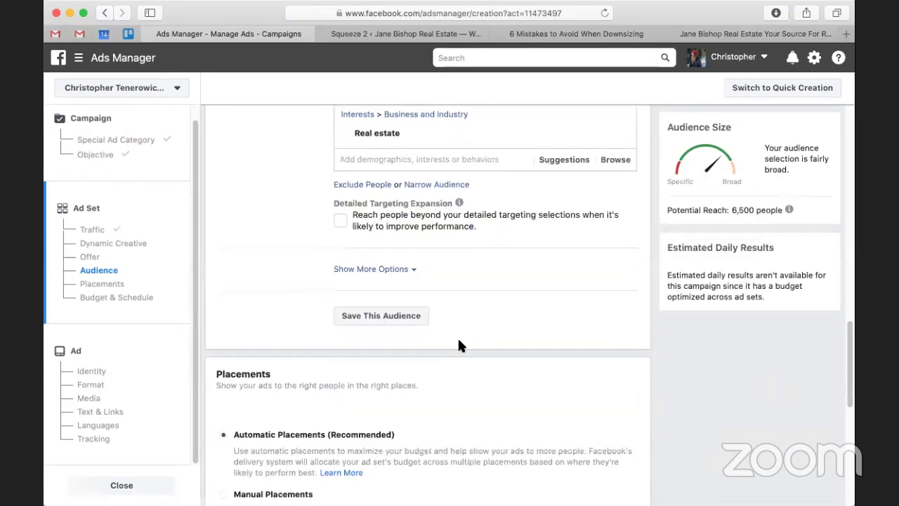
{"action": "left_click", "coordinate": [415, 269]}
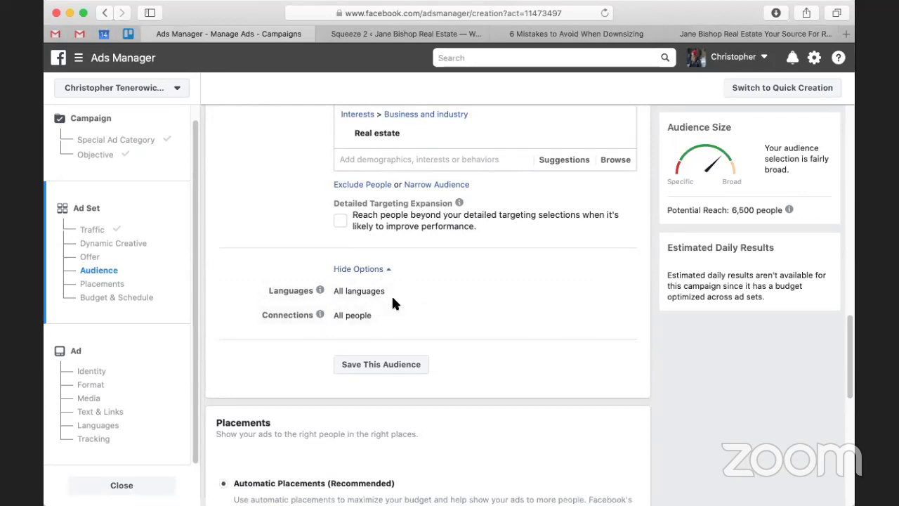
{"action": "scroll", "coordinate": [519, 271], "scroll_direction": "down", "scroll_amount": 5}
{"action": "scroll", "coordinate": [520, 274], "scroll_direction": "down", "scroll_amount": 2}
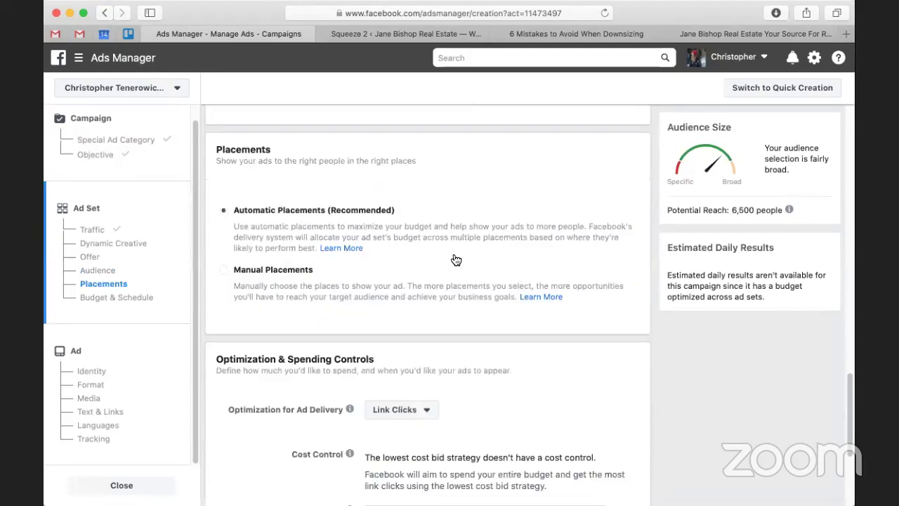
{"action": "scroll", "coordinate": [449, 252], "scroll_direction": "down", "scroll_amount": 4}
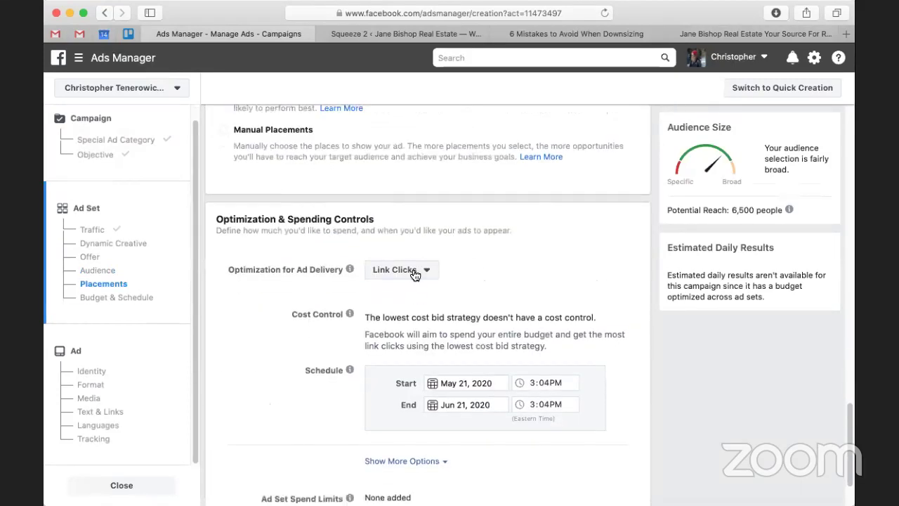
{"action": "left_click", "coordinate": [415, 272]}
{"action": "left_click", "coordinate": [522, 252]}
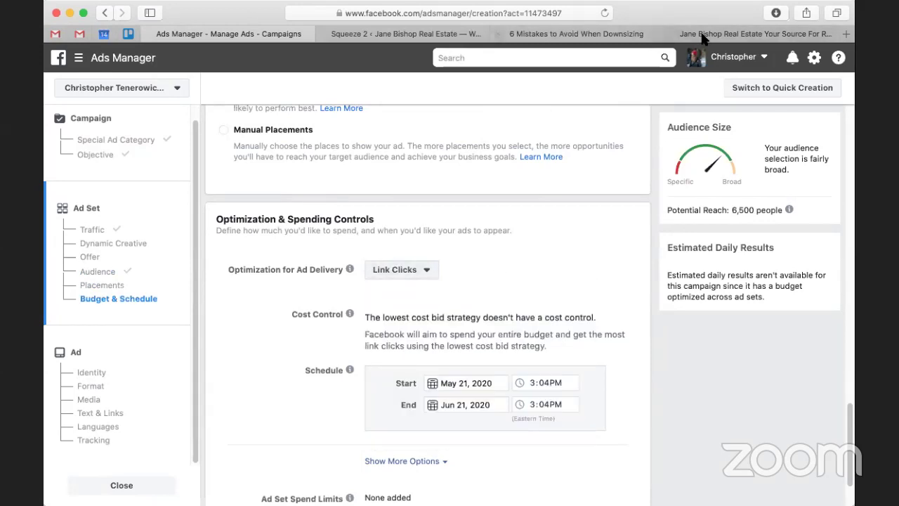
Set the ad set's schedule to end on May 24, 2020, and continue to the ad setup.
{"action": "scroll", "coordinate": [528, 258], "scroll_direction": "down", "scroll_amount": 2}
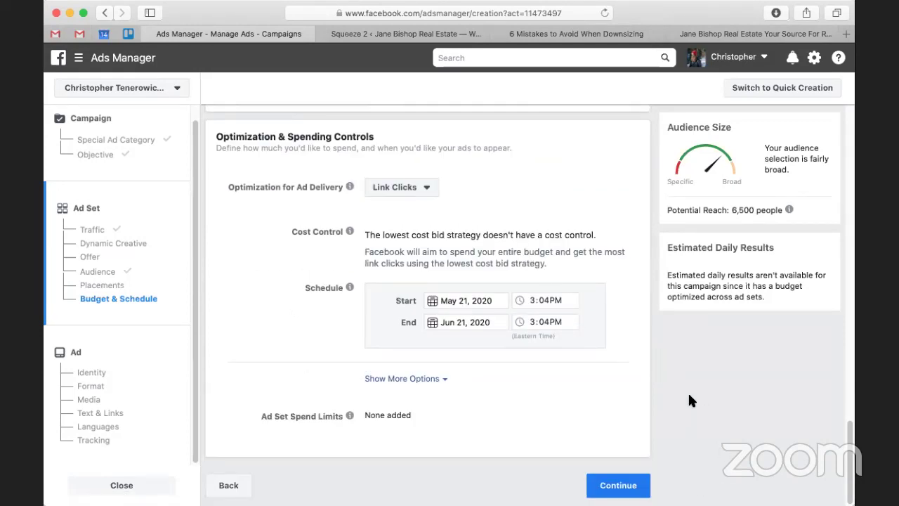
{"action": "left_click", "coordinate": [472, 300]}
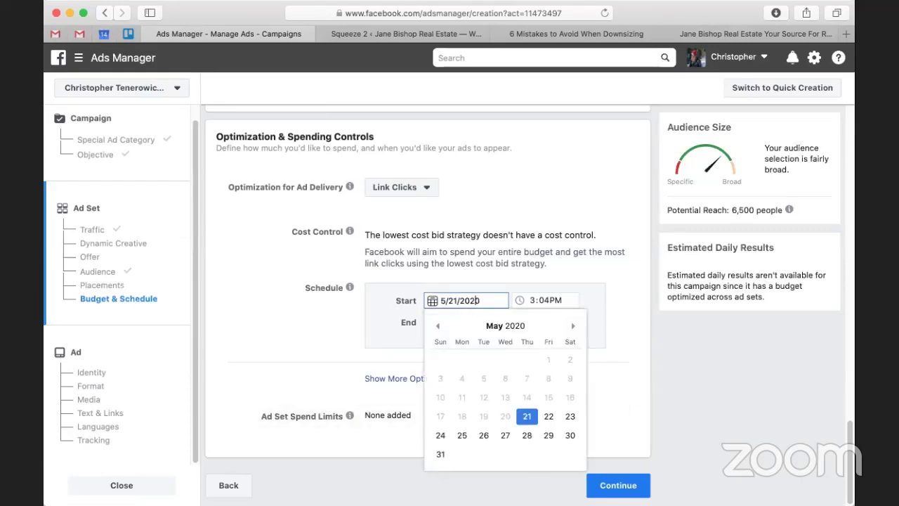
{"action": "left_click", "coordinate": [686, 395]}
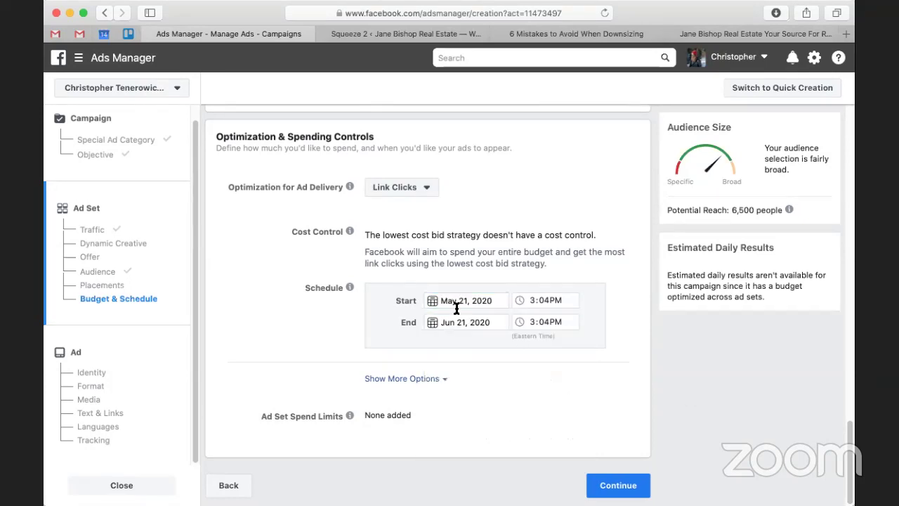
{"action": "left_click", "coordinate": [456, 314]}
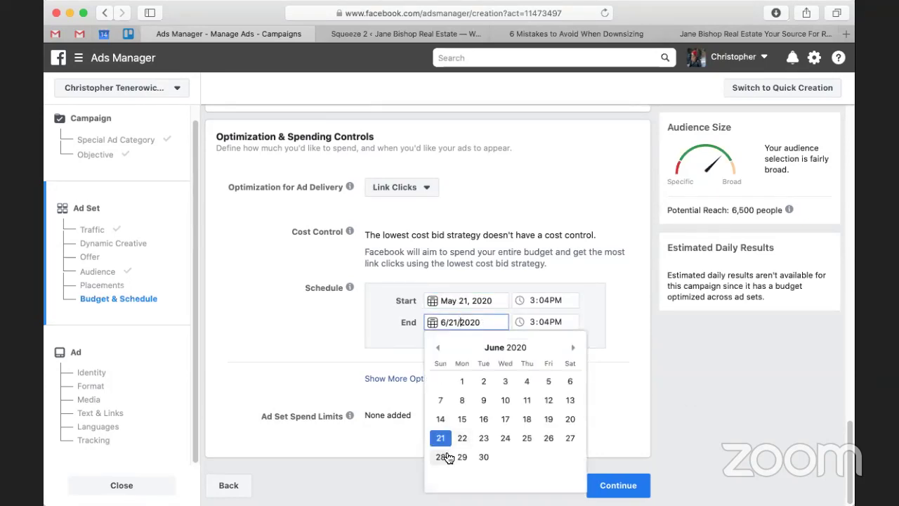
{"action": "left_click", "coordinate": [438, 347]}
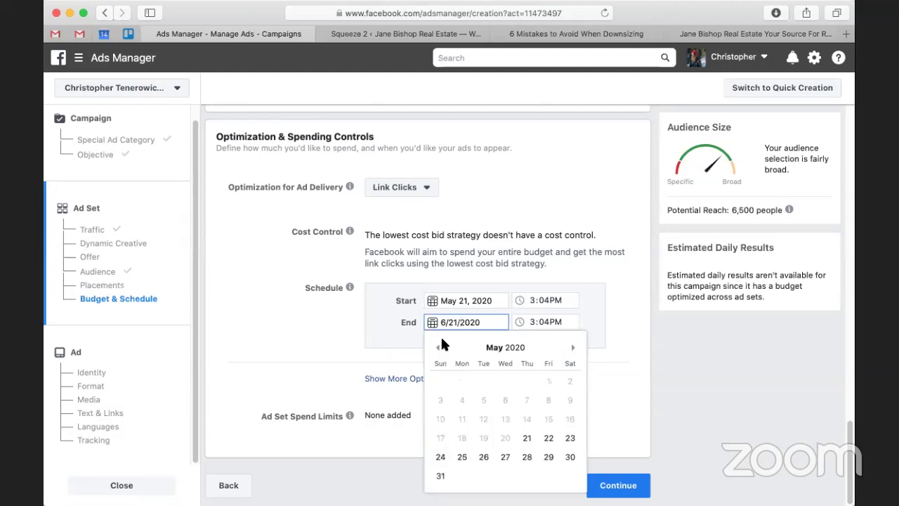
{"action": "left_click", "coordinate": [438, 456]}
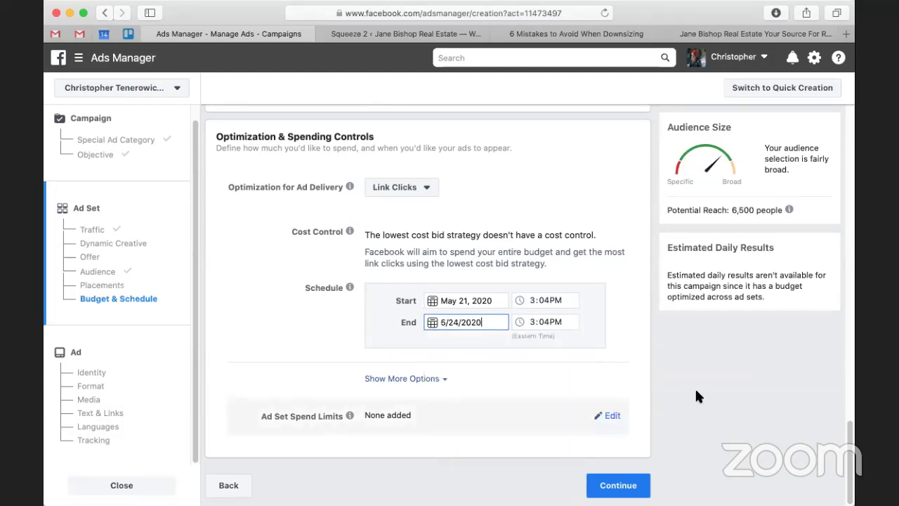
{"action": "left_click", "coordinate": [695, 389]}
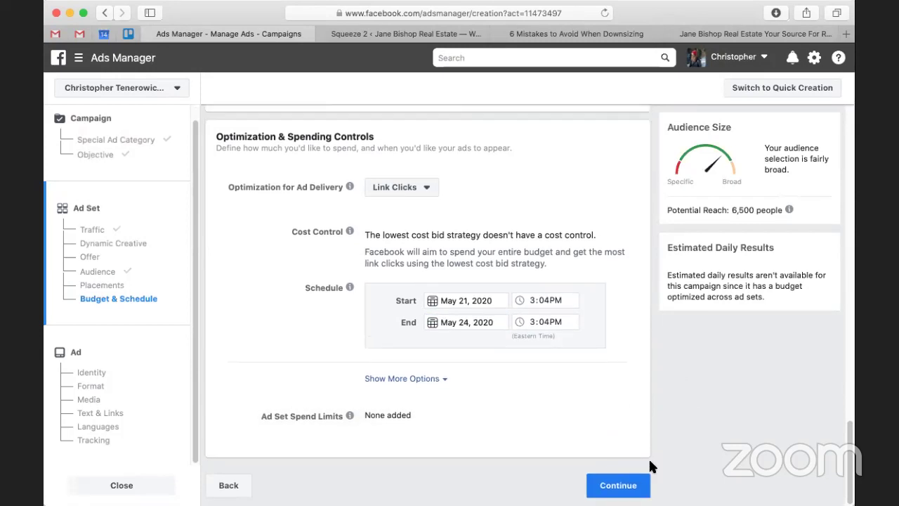
{"action": "left_click", "coordinate": [621, 487]}
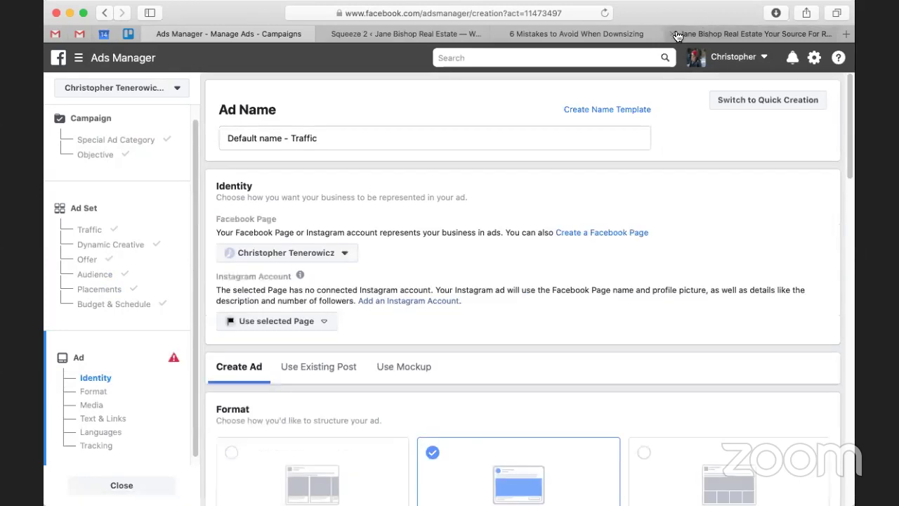
Copy the address of the "6 Mistakes to Avoid When Downsizing" page without its query parameters.
{"action": "left_click", "coordinate": [588, 32]}
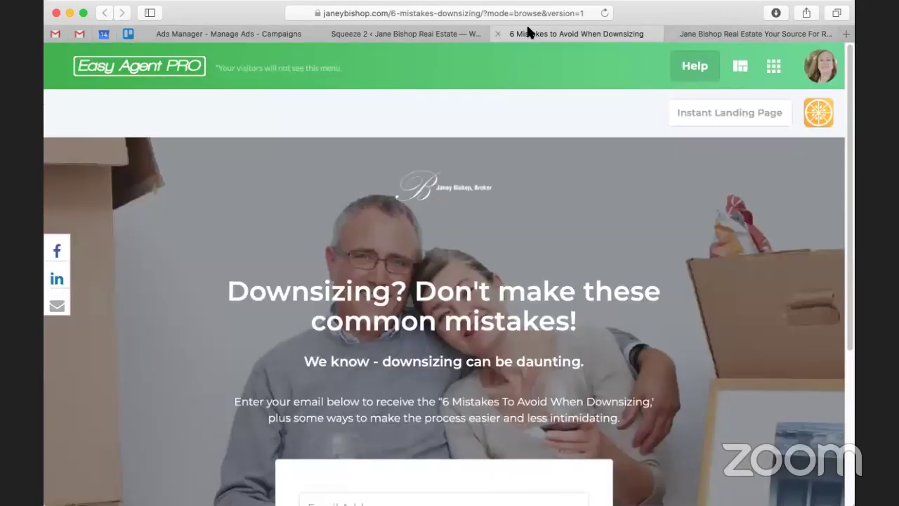
{"action": "left_click", "coordinate": [474, 13]}
{"action": "left_click_drag", "start_coordinate": [444, 13], "coordinate": [237, 22]}
{"action": "key", "text": "super+c"}
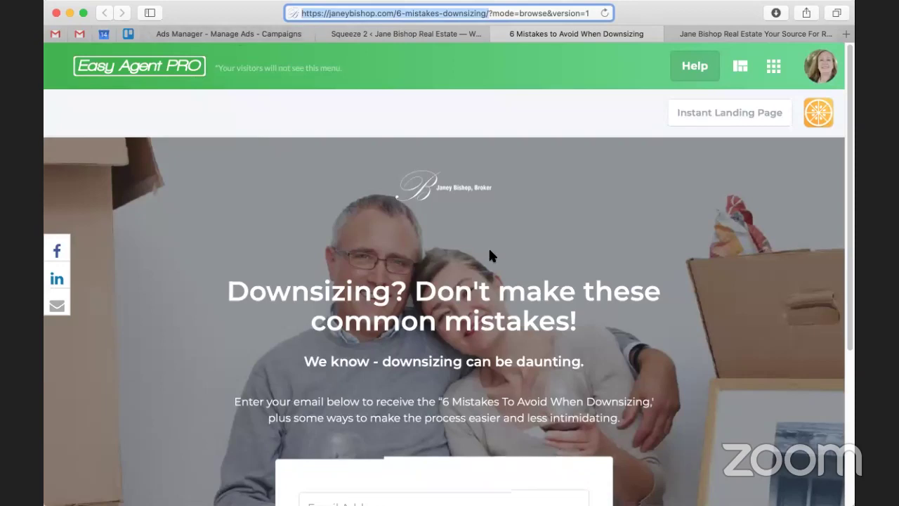
{"action": "scroll", "coordinate": [491, 254], "scroll_direction": "down", "scroll_amount": 5}
{"action": "left_click", "coordinate": [268, 33]}
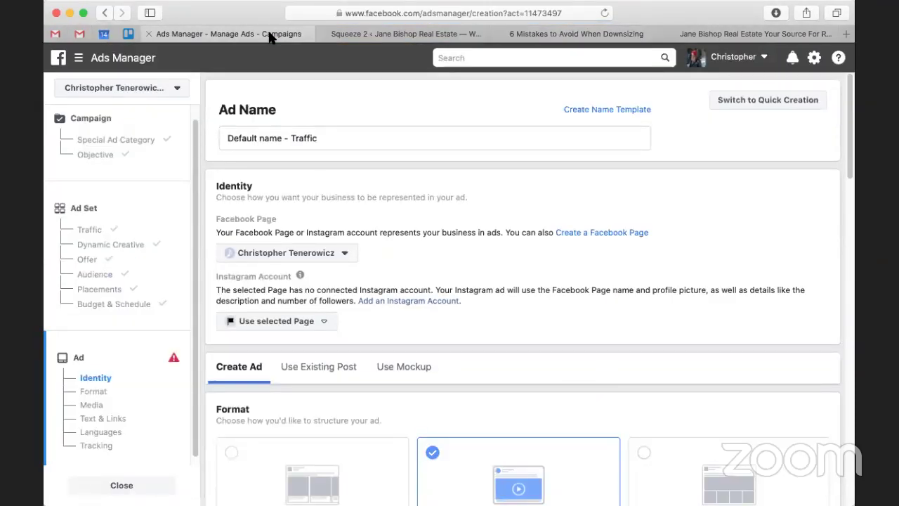
{"action": "scroll", "coordinate": [370, 209], "scroll_direction": "down", "scroll_amount": 1}
{"action": "scroll", "coordinate": [372, 218], "scroll_direction": "down", "scroll_amount": 8}
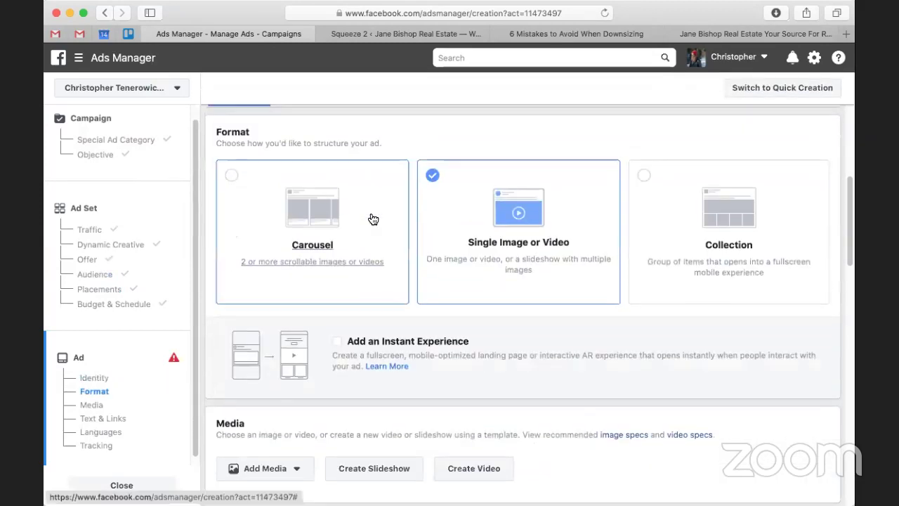
{"action": "scroll", "coordinate": [371, 210], "scroll_direction": "down", "scroll_amount": 15}
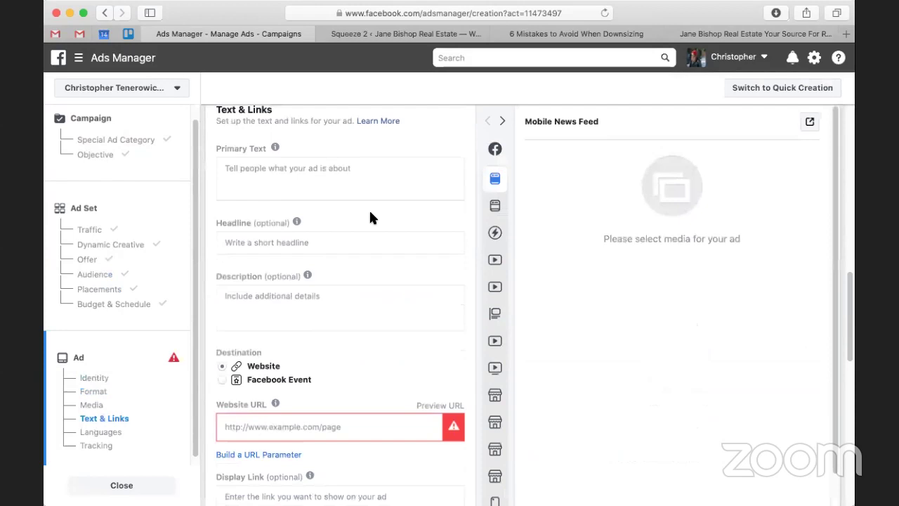
{"action": "left_click", "coordinate": [309, 266]}
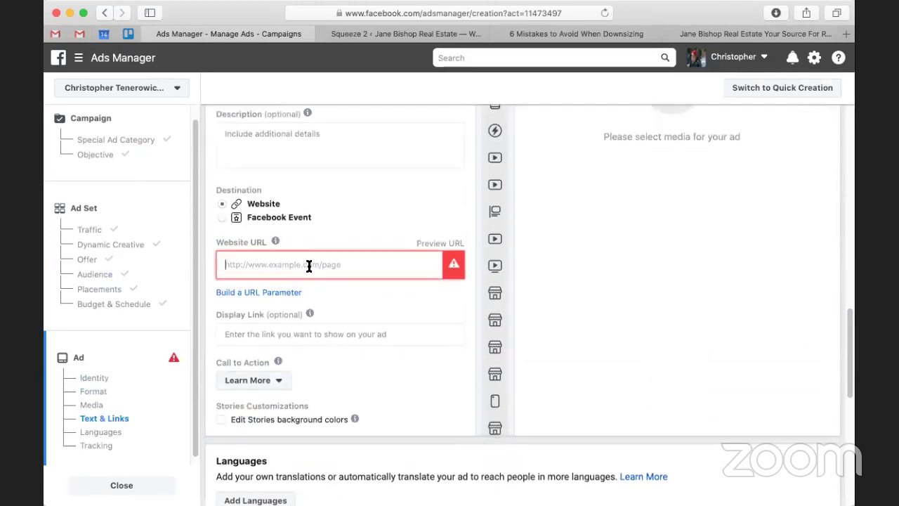
{"action": "key", "text": "super+v"}
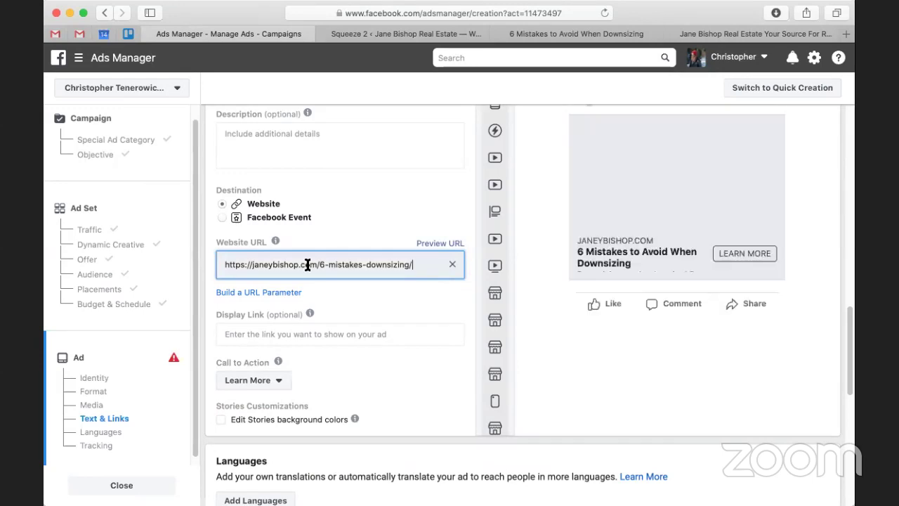
Try "6 Mistakes" as the ad's headline.
{"action": "scroll", "coordinate": [701, 262], "scroll_direction": "up", "scroll_amount": 2}
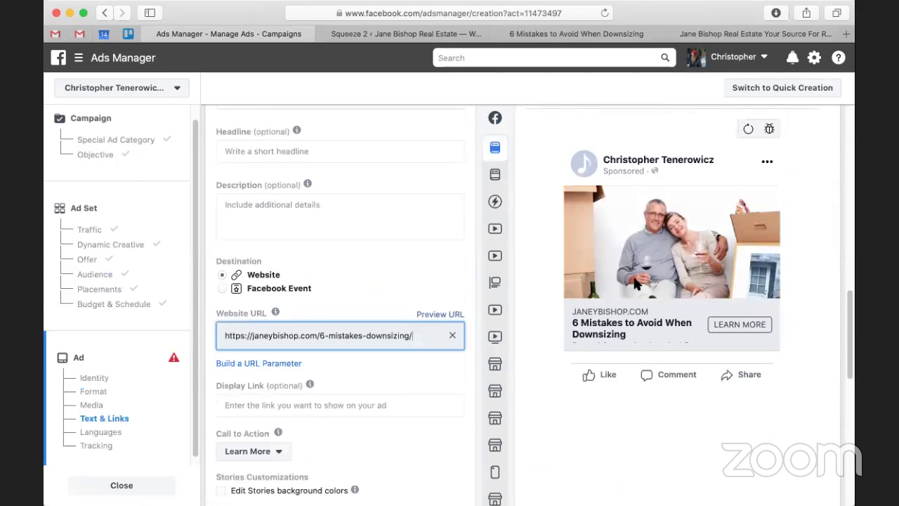
{"action": "scroll", "coordinate": [401, 261], "scroll_direction": "up", "scroll_amount": 5}
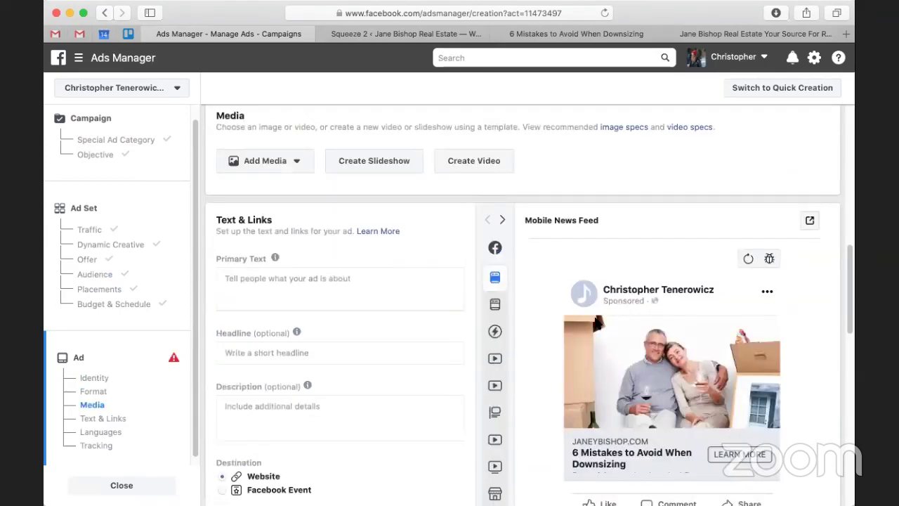
{"action": "scroll", "coordinate": [680, 345], "scroll_direction": "up", "scroll_amount": 6}
{"action": "scroll", "coordinate": [681, 341], "scroll_direction": "up", "scroll_amount": 3}
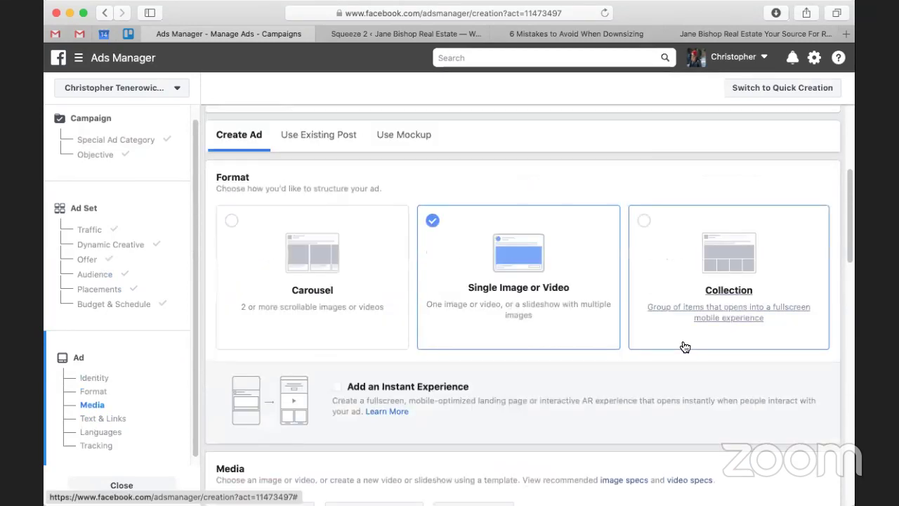
{"action": "scroll", "coordinate": [681, 343], "scroll_direction": "down", "scroll_amount": 1}
{"action": "scroll", "coordinate": [680, 344], "scroll_direction": "down", "scroll_amount": 10}
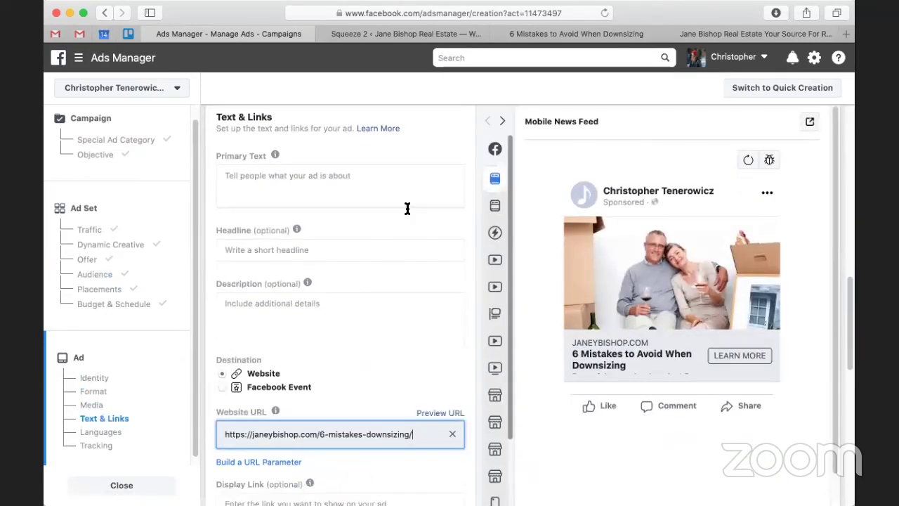
{"action": "left_click", "coordinate": [262, 183]}
{"action": "left_click", "coordinate": [309, 301]}
{"action": "left_click", "coordinate": [309, 246]}
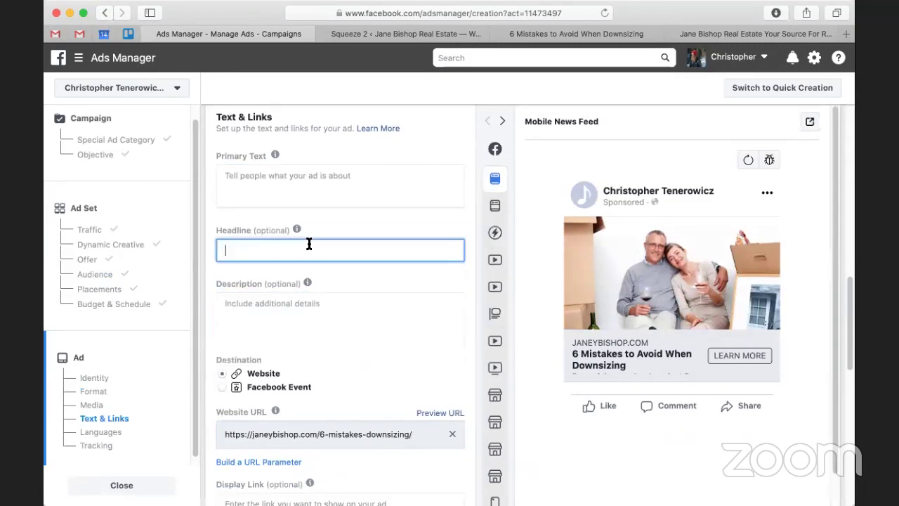
{"action": "type", "text": "^"}
{"action": "key", "text": "BackSpace"}
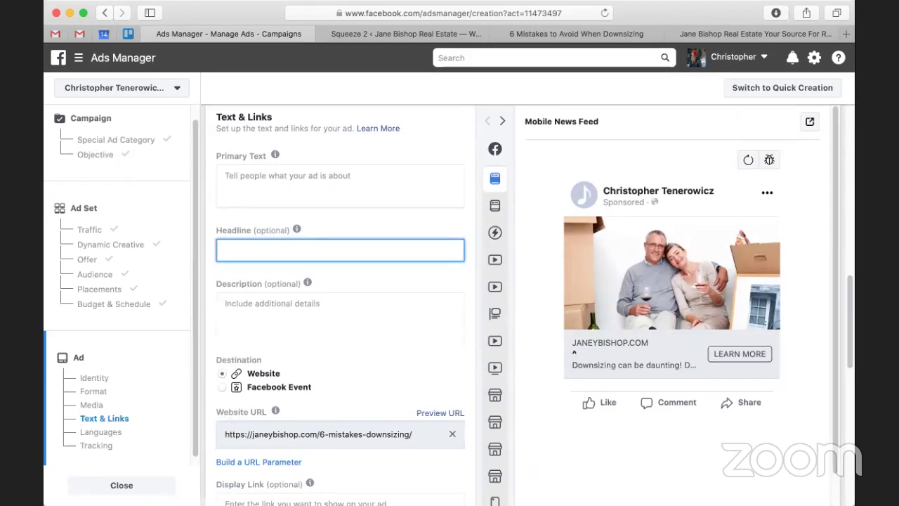
{"action": "type", "text": "6 "}
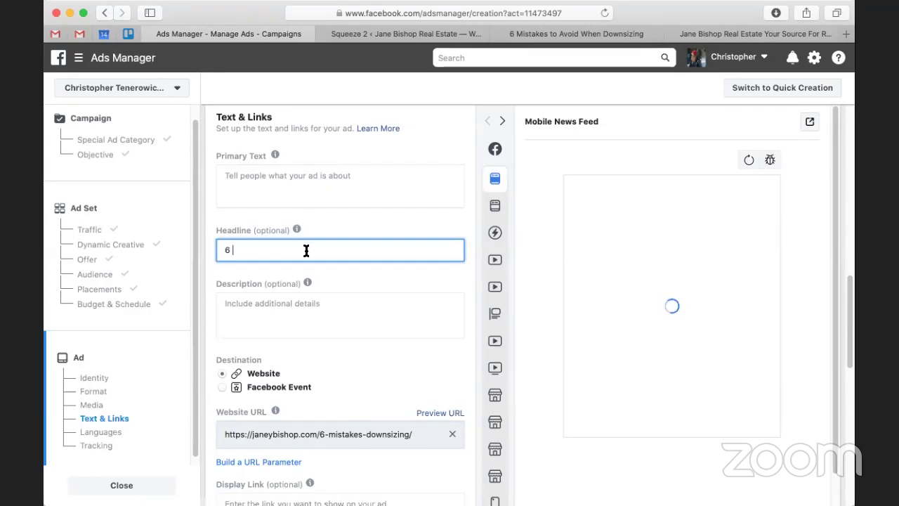
{"action": "type", "text": "Mistakes"}
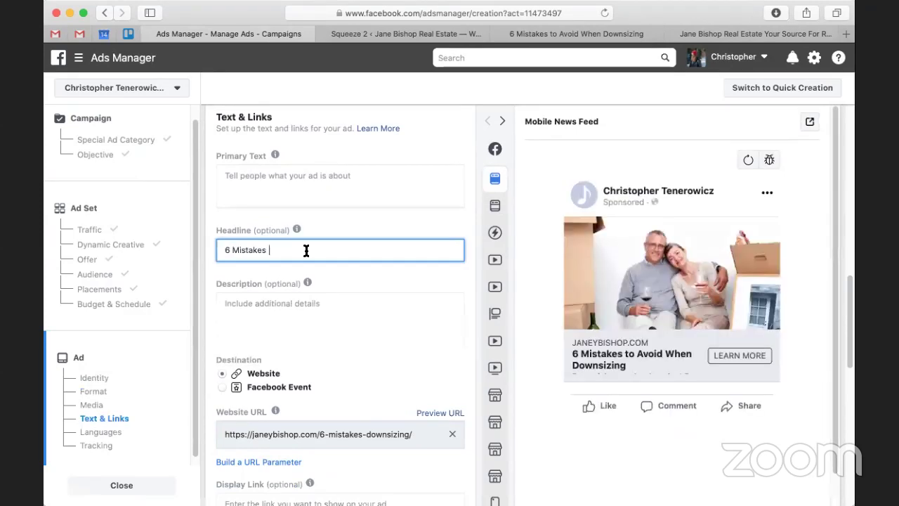
{"action": "key", "text": "BackSpace"}
Replace the ad's headline with "Are you downsizing your home?".
{"action": "triple_click", "coordinate": [306, 251]}
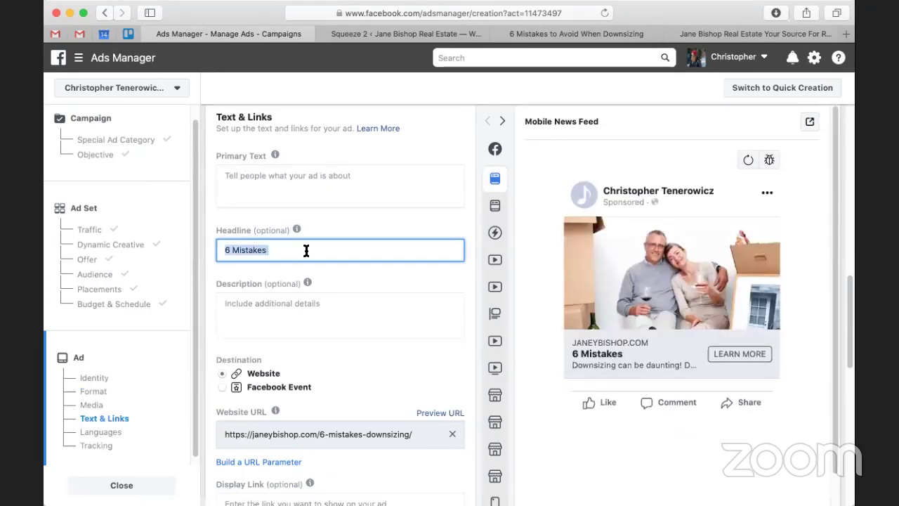
{"action": "type", "text": "Are you downsizing your home"}
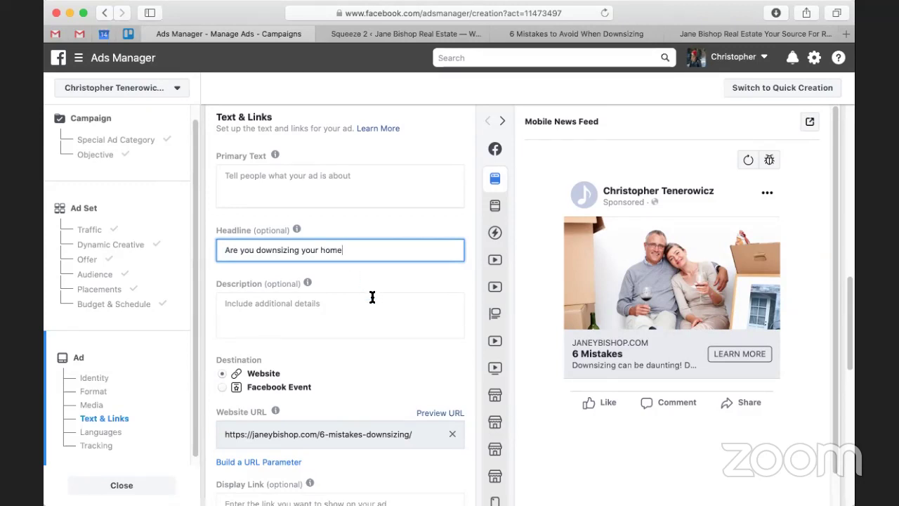
{"action": "type", "text": "?"}
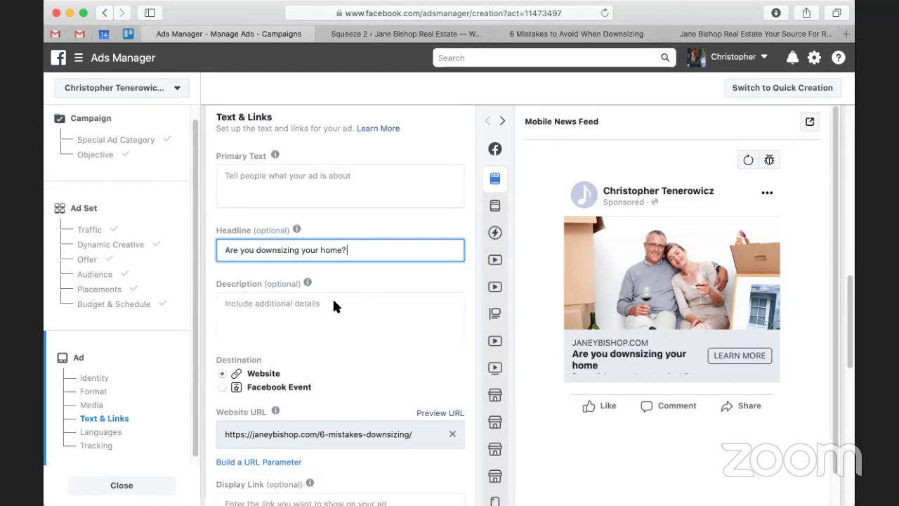
Write "Is your home too large?" in the ad's description and move that text to the primary text.
{"action": "left_click", "coordinate": [334, 303]}
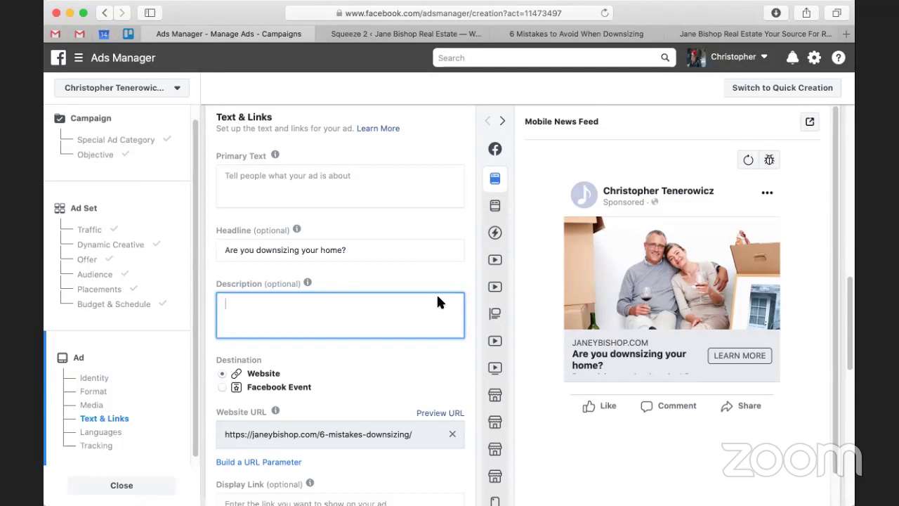
{"action": "scroll", "coordinate": [452, 268], "scroll_direction": "down", "scroll_amount": 2}
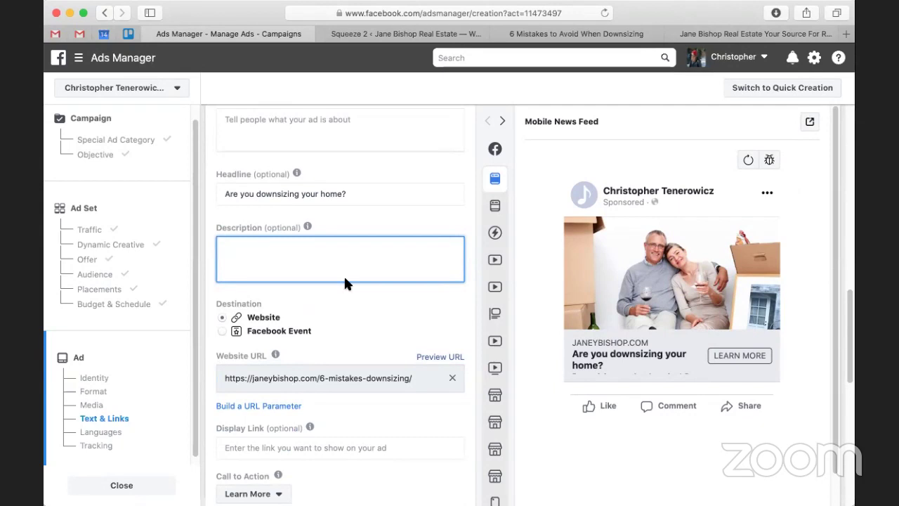
{"action": "type", "text": "Is your home too large?"}
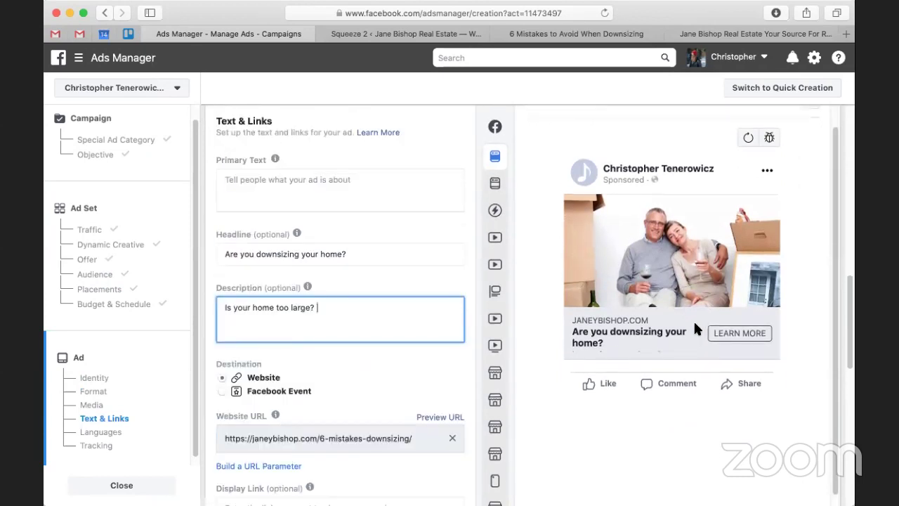
{"action": "triple_click", "coordinate": [271, 309]}
{"action": "key", "text": "cmd+c"}
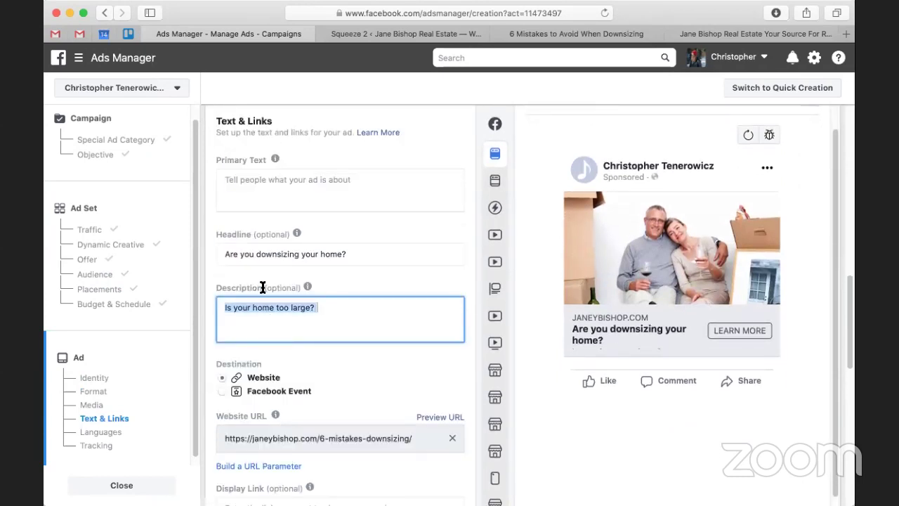
{"action": "left_click", "coordinate": [259, 184]}
{"action": "key", "text": "cmd+v"}
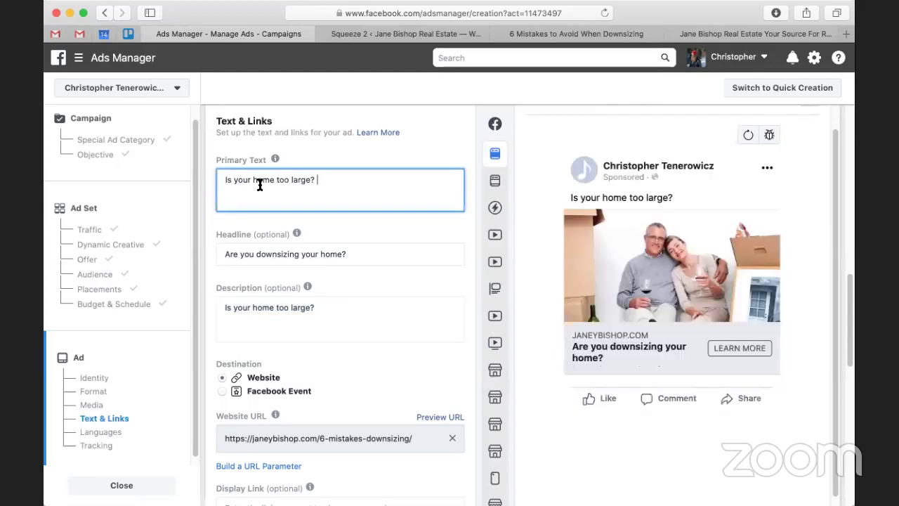
{"action": "triple_click", "coordinate": [247, 307]}
{"action": "key", "text": "BackSpace"}
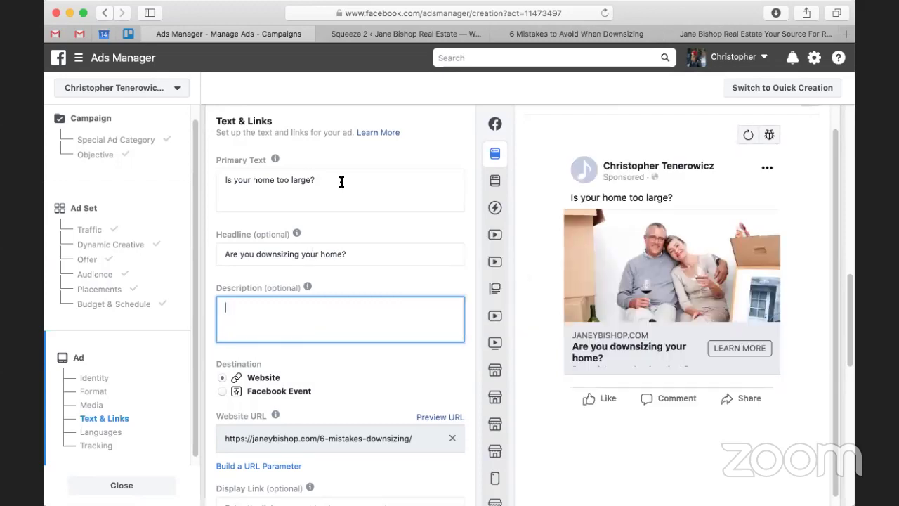
Add a house emoji after "Is your home too large?" in the primary text and write "Did your kids leave the nest?" below it.
{"action": "left_click", "coordinate": [341, 181]}
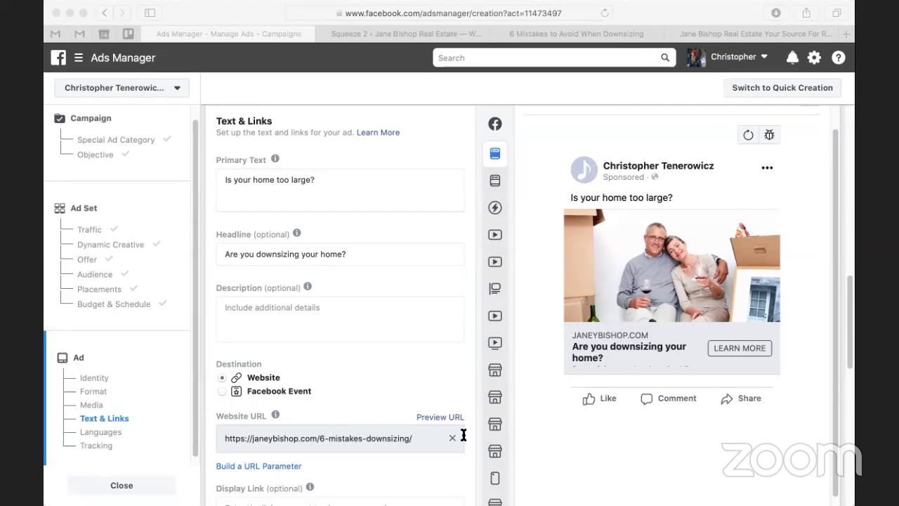
{"action": "left_click", "coordinate": [355, 210]}
{"action": "left_click", "coordinate": [318, 184]}
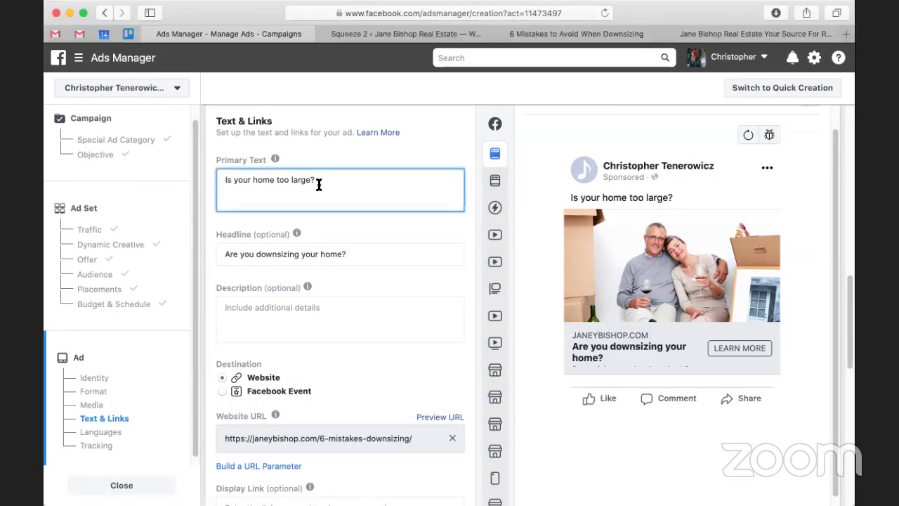
{"action": "key", "text": "Return"}
{"action": "type", "text": "Did your "}
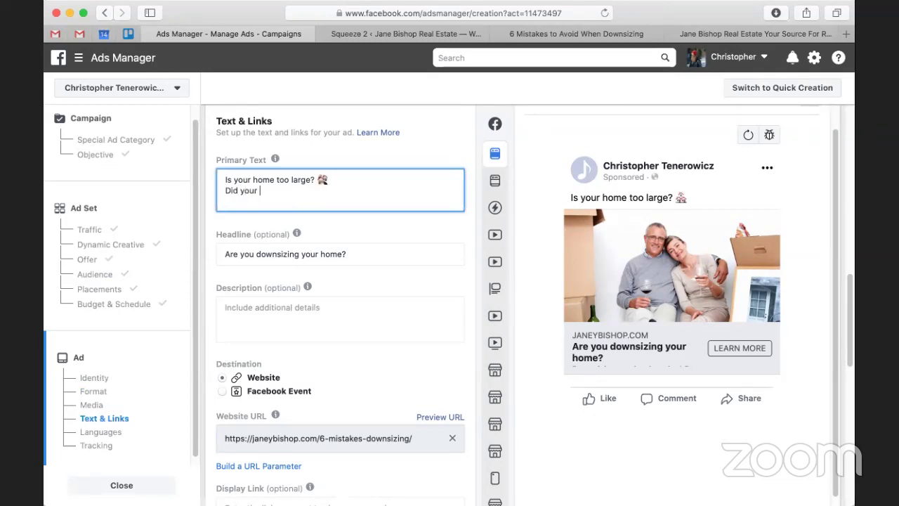
{"action": "type", "text": "kids leave the nest?"}
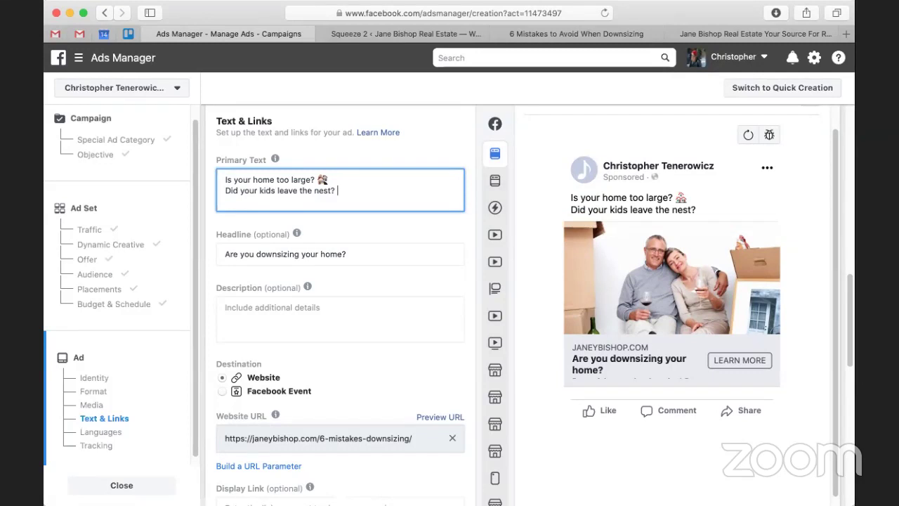
Insert a 💔 emoji after "Did your kids leave the nest?" in the primary text.
{"action": "key", "text": "super+Tab"}
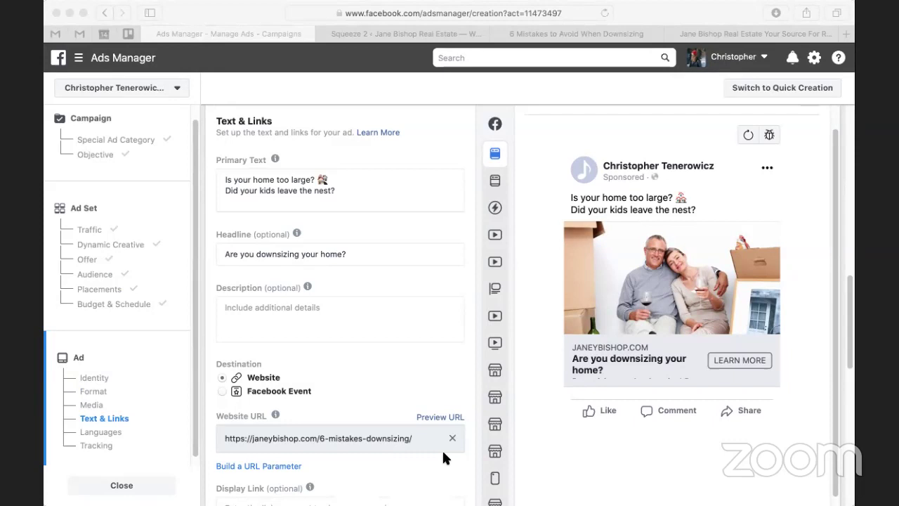
{"action": "left_click", "coordinate": [340, 190]}
{"action": "type", "text": "💔"}
{"action": "key", "text": "super+Tab"}
{"action": "left_click", "coordinate": [447, 186]}
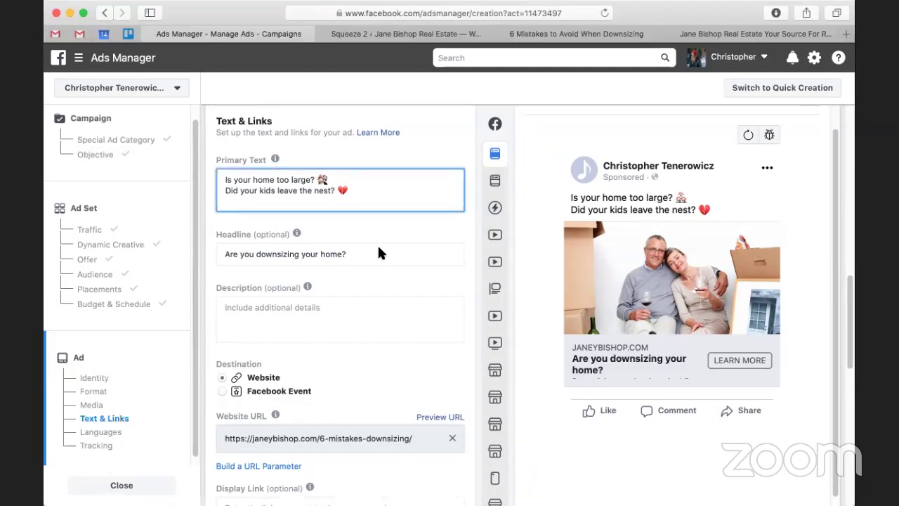
Separate the two primary text questions with a blank line and start a new paragraph below them.
{"action": "scroll", "coordinate": [378, 247], "scroll_direction": "up", "scroll_amount": 3}
{"action": "scroll", "coordinate": [346, 244], "scroll_direction": "down", "scroll_amount": 1}
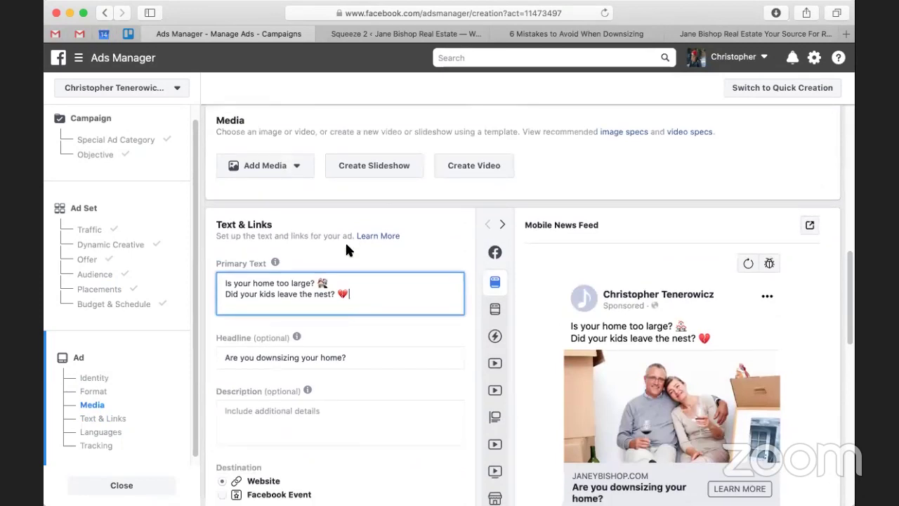
{"action": "key", "text": "Return"}
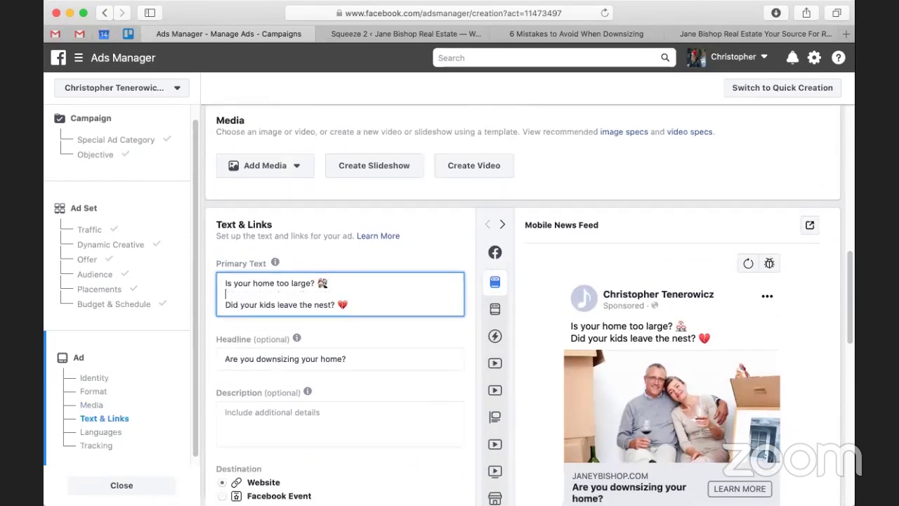
{"action": "key", "text": "Return"}
{"action": "key", "text": "Return"}
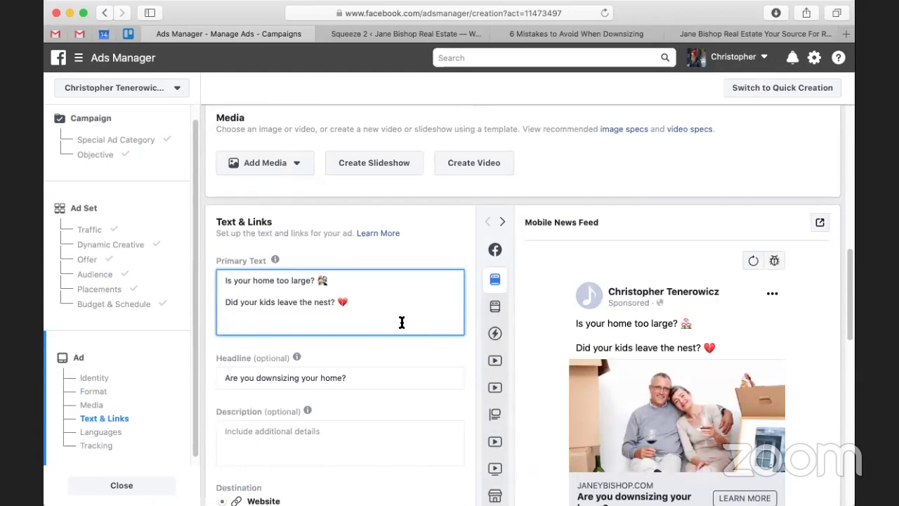
Write "Are you 65+ and looking to downsize your primary home? We can help with that!" as the primary text's last paragraph.
{"action": "scroll", "coordinate": [429, 333], "scroll_direction": "down", "scroll_amount": 1}
{"action": "type", "text": "Are you"}
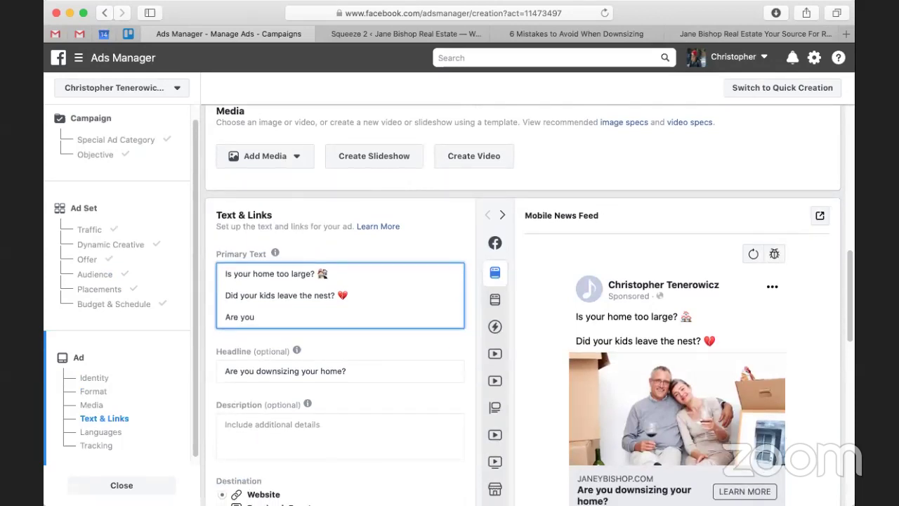
{"action": "type", "text": " 65+ and looking to downsize your primar"}
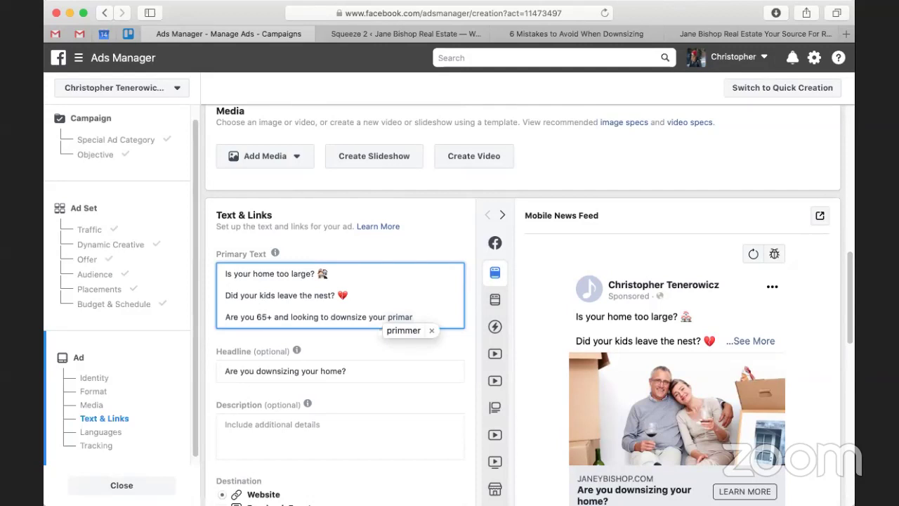
{"action": "type", "text": "y home?"}
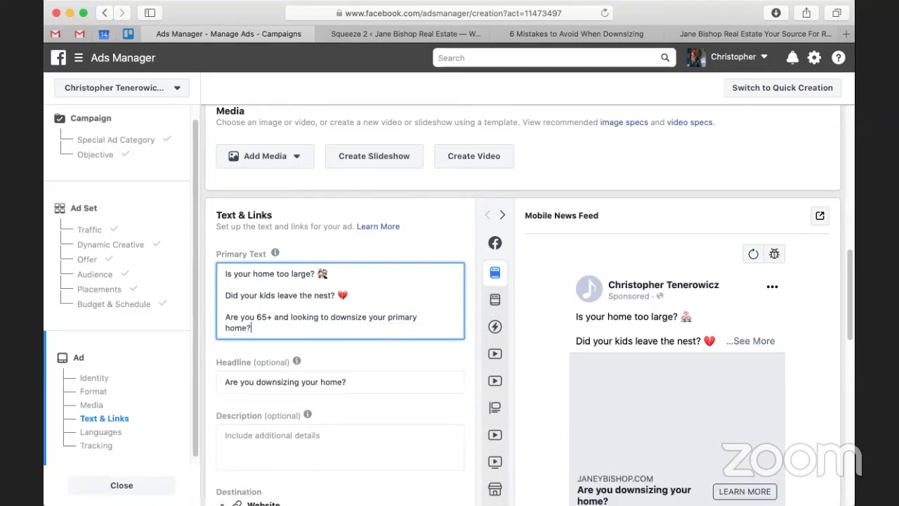
{"action": "type", "text": " We"}
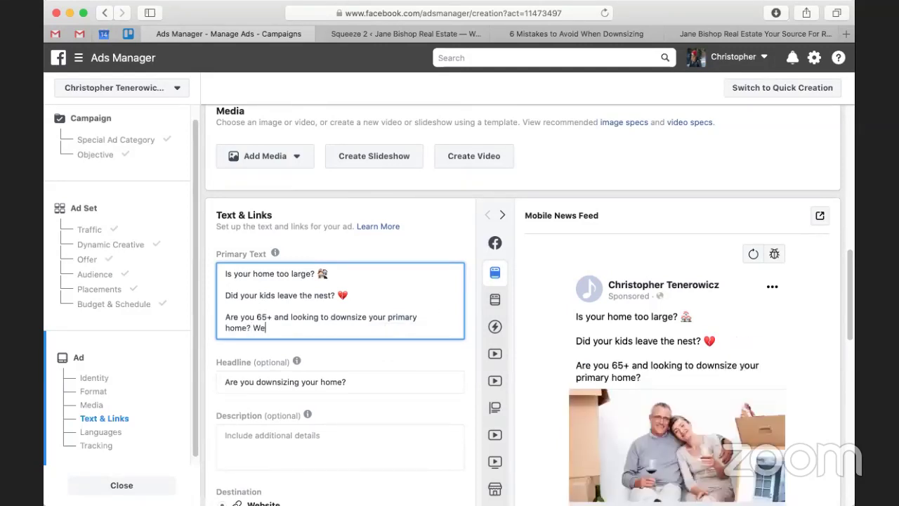
{"action": "type", "text": " can help with that!"}
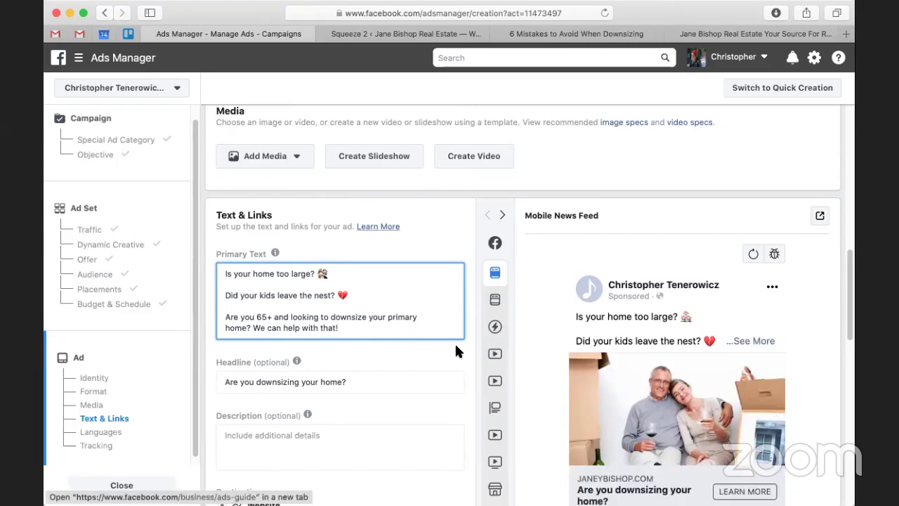
Check how the primary text and headline appear in the Mobile News Feed preview.
{"action": "scroll", "coordinate": [456, 349], "scroll_direction": "down", "scroll_amount": 2}
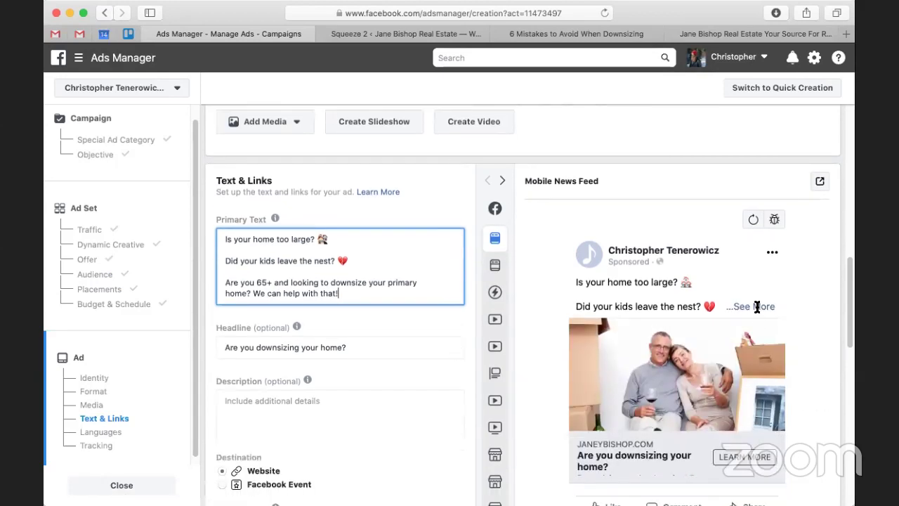
{"action": "scroll", "coordinate": [356, 328], "scroll_direction": "down", "scroll_amount": 1}
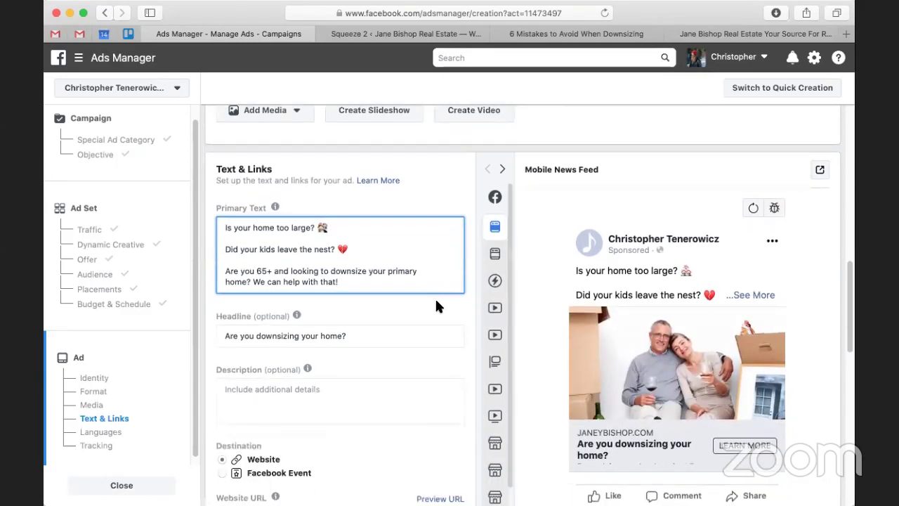
{"action": "scroll", "coordinate": [752, 228], "scroll_direction": "down", "scroll_amount": 1}
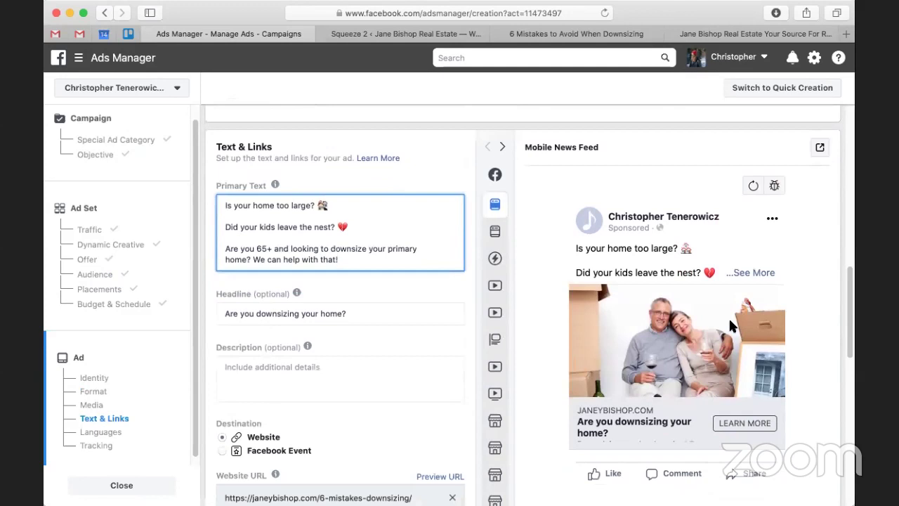
{"action": "left_click", "coordinate": [421, 280]}
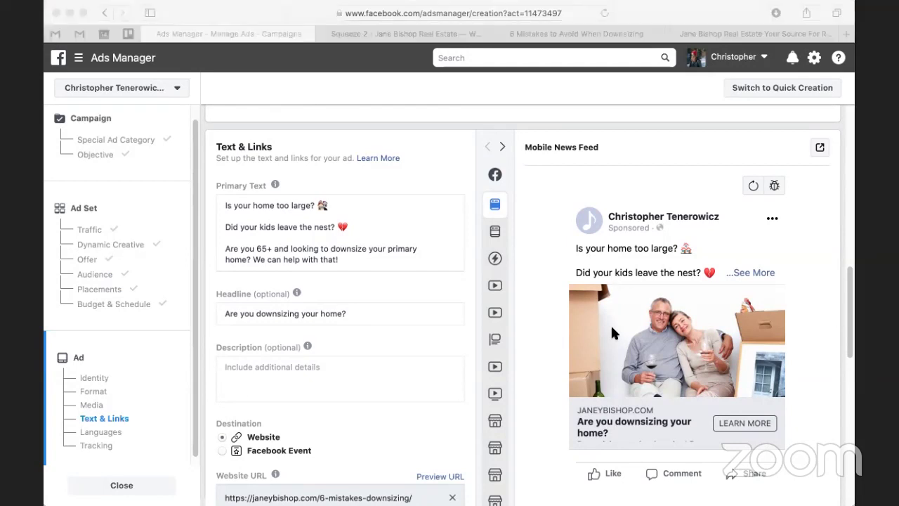
{"action": "left_click", "coordinate": [45, 278]}
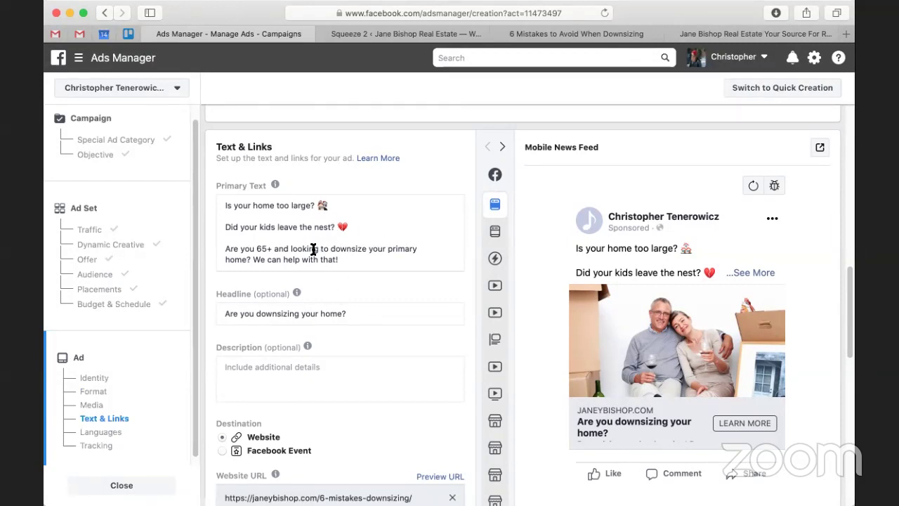
Review the ad's destination fields and the available call-to-action options, keeping Learn More.
{"action": "scroll", "coordinate": [320, 258], "scroll_direction": "down", "scroll_amount": 1}
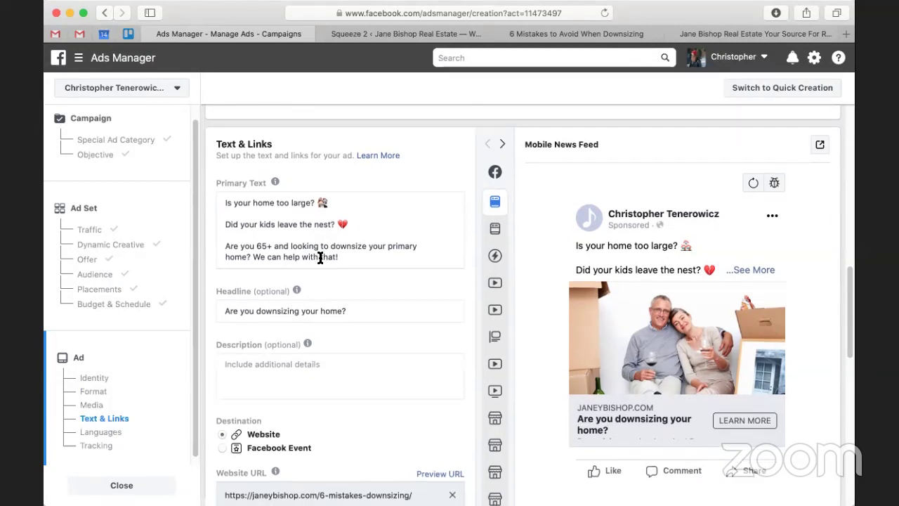
{"action": "scroll", "coordinate": [320, 258], "scroll_direction": "down", "scroll_amount": 3}
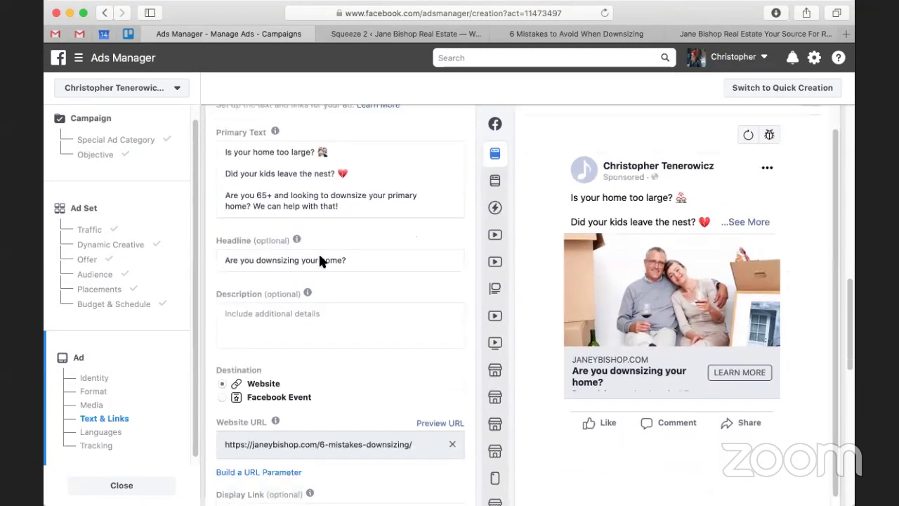
{"action": "scroll", "coordinate": [304, 185], "scroll_direction": "down", "scroll_amount": 2}
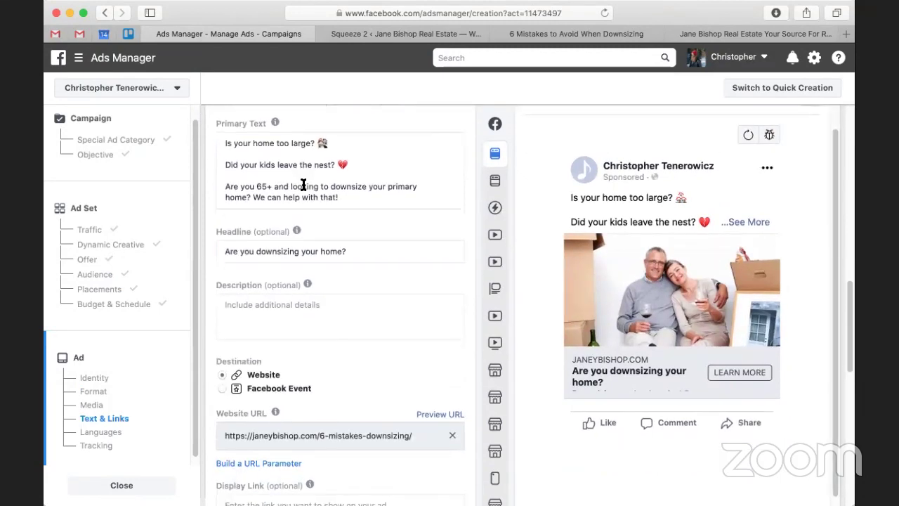
{"action": "scroll", "coordinate": [304, 184], "scroll_direction": "down", "scroll_amount": 5}
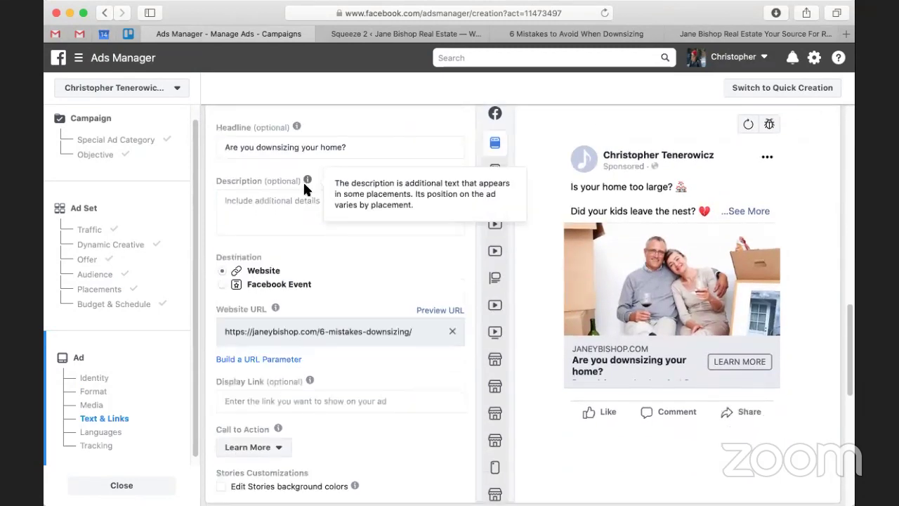
{"action": "scroll", "coordinate": [305, 184], "scroll_direction": "down", "scroll_amount": 7}
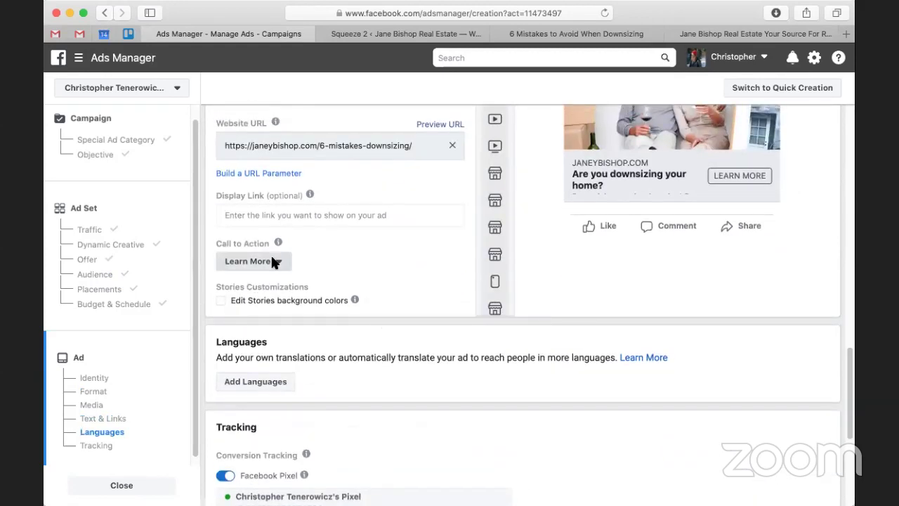
{"action": "left_click", "coordinate": [273, 259]}
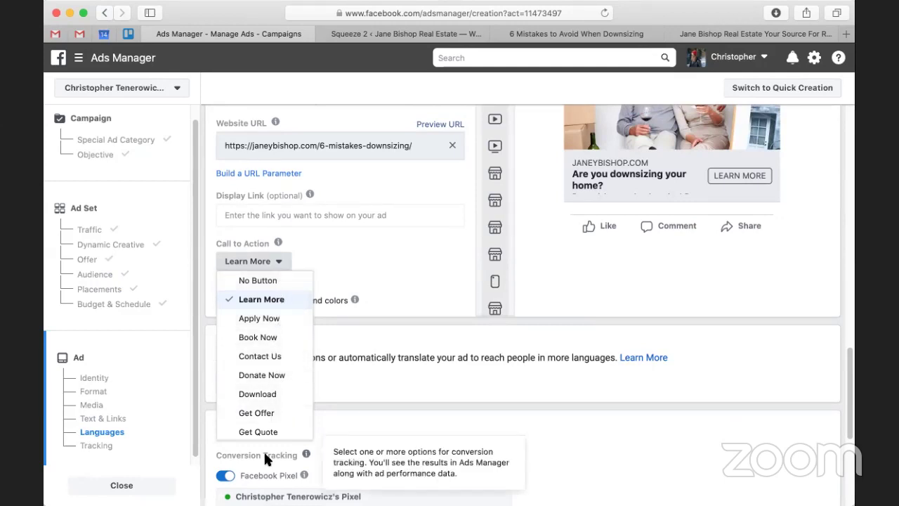
{"action": "left_click", "coordinate": [650, 271]}
Look over the Languages and Tracking settings, and return to the ad's text and preview.
{"action": "scroll", "coordinate": [650, 268], "scroll_direction": "down", "scroll_amount": 5}
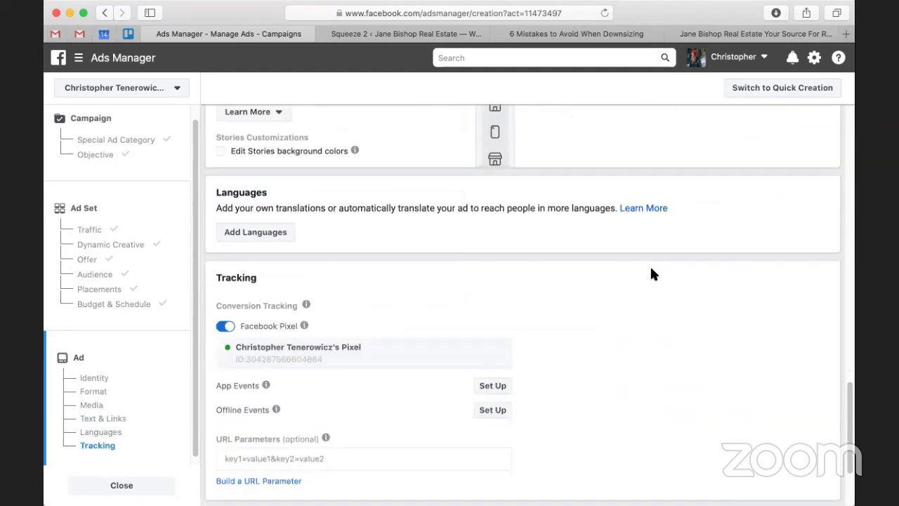
{"action": "scroll", "coordinate": [650, 268], "scroll_direction": "down", "scroll_amount": 4}
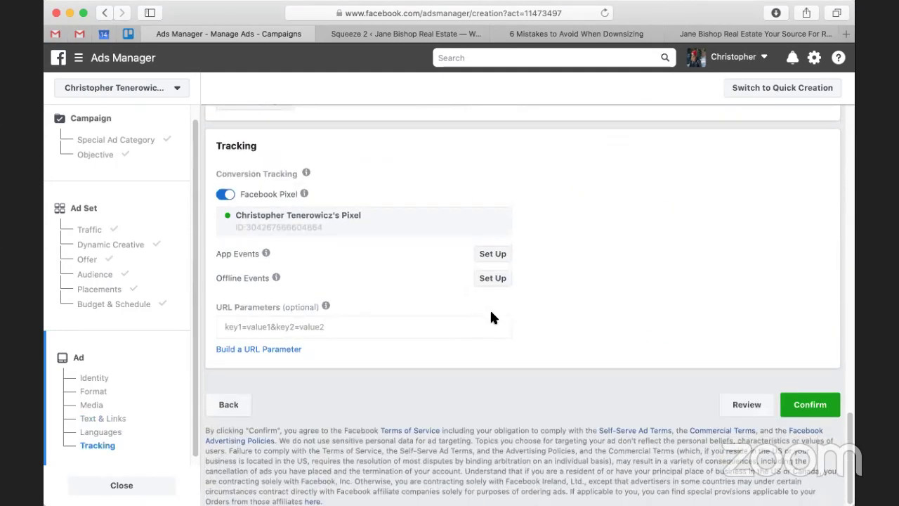
{"action": "scroll", "coordinate": [532, 302], "scroll_direction": "up", "scroll_amount": 10}
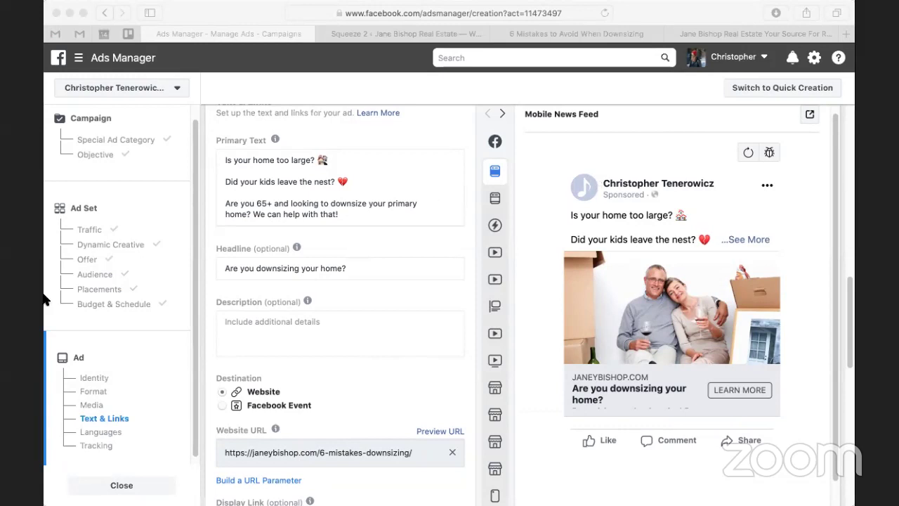
{"action": "left_click", "coordinate": [304, 334]}
{"action": "scroll", "coordinate": [304, 333], "scroll_direction": "up", "scroll_amount": 3}
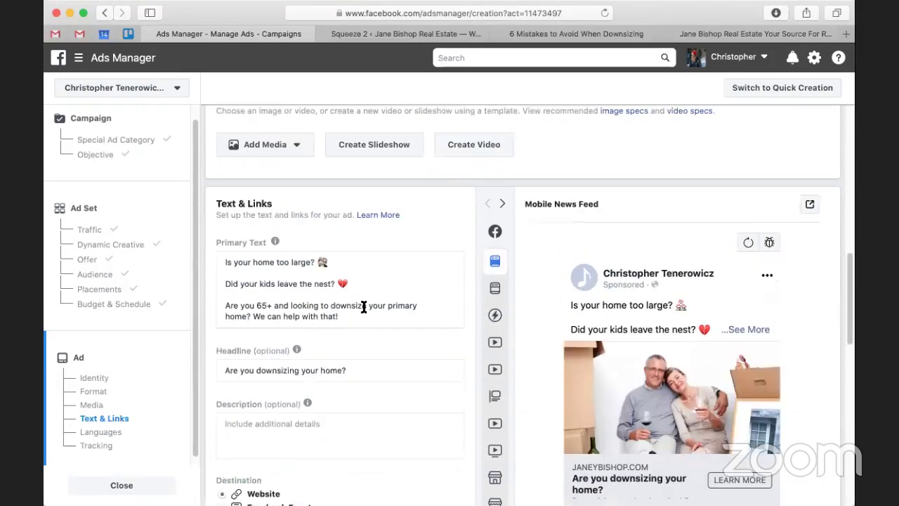